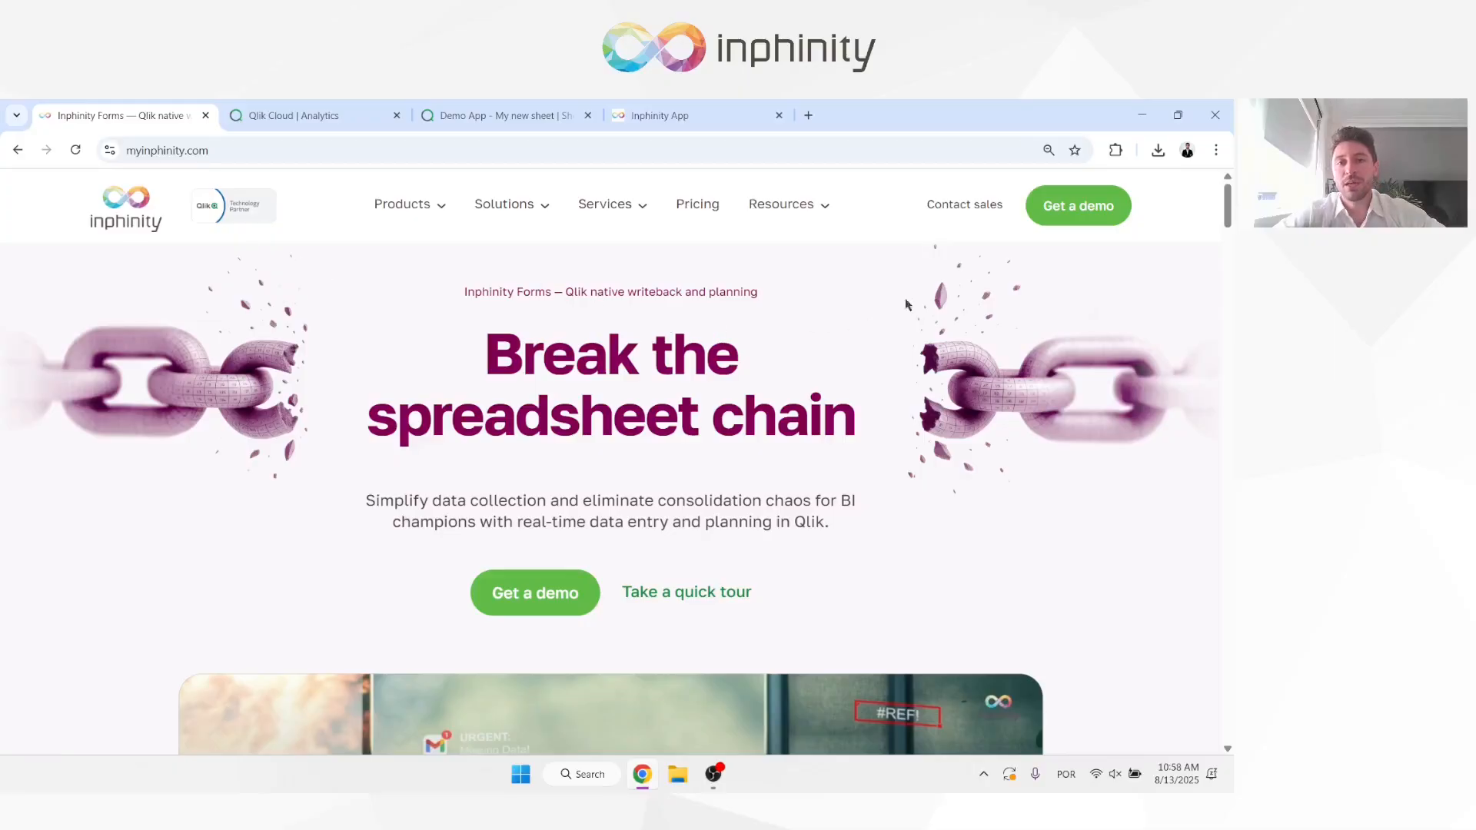
# - Open the free trial request form on the Inphinity website and go through its fields to Hostname
pyautogui.moveTo(799, 205)
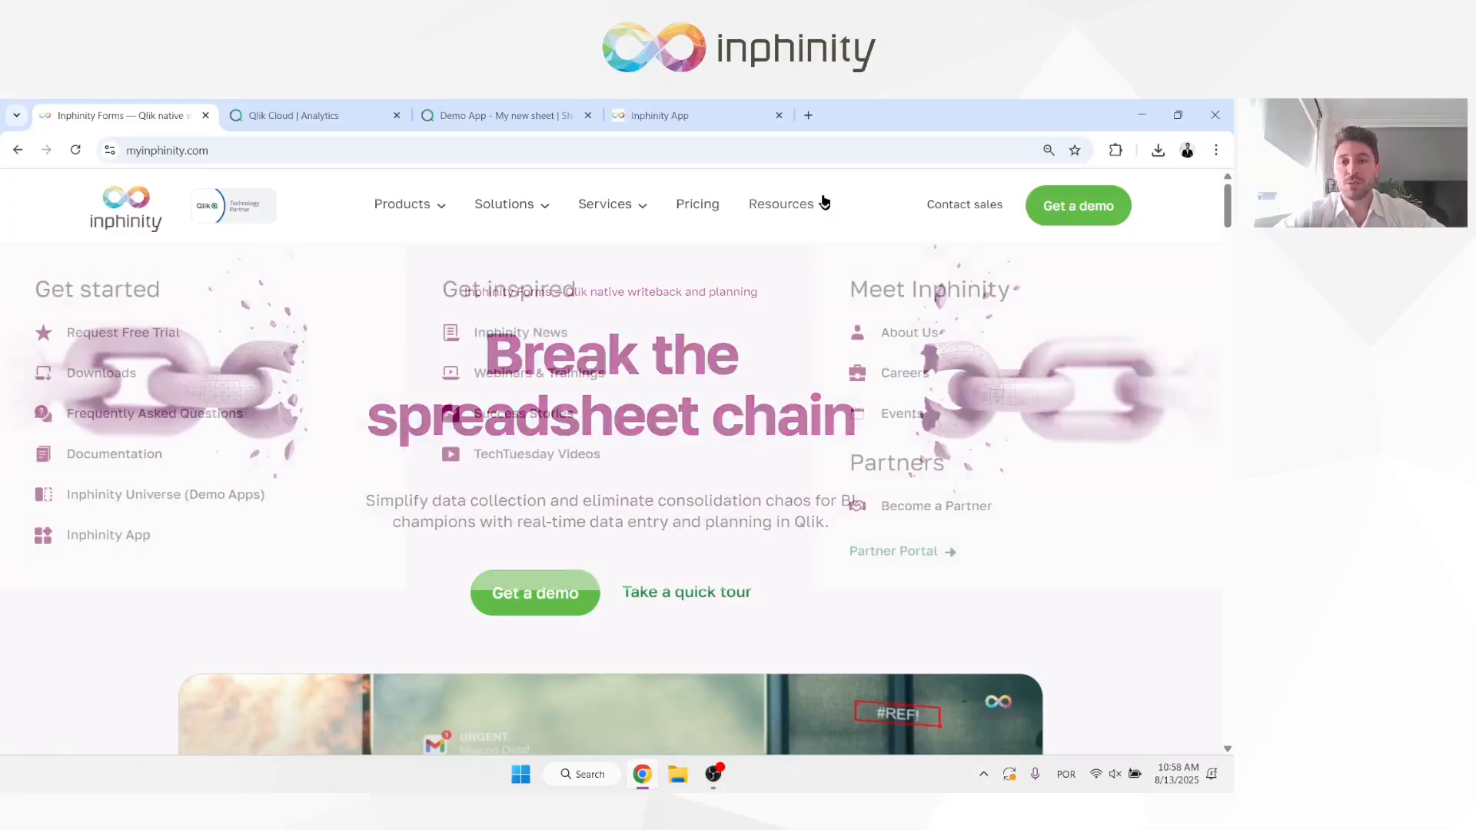
pyautogui.click(132, 332)
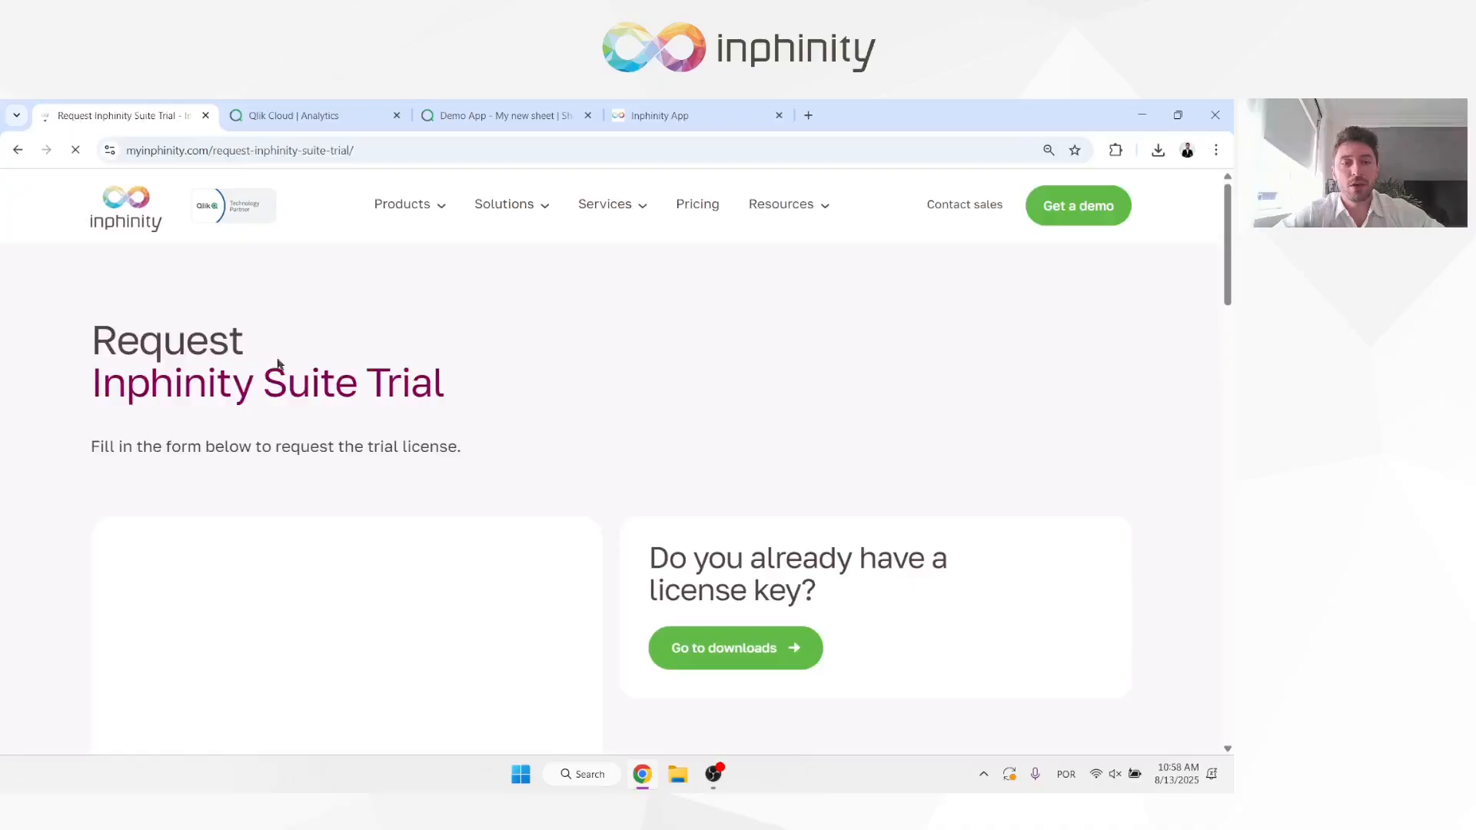
pyautogui.scroll(-3, 594, 509)
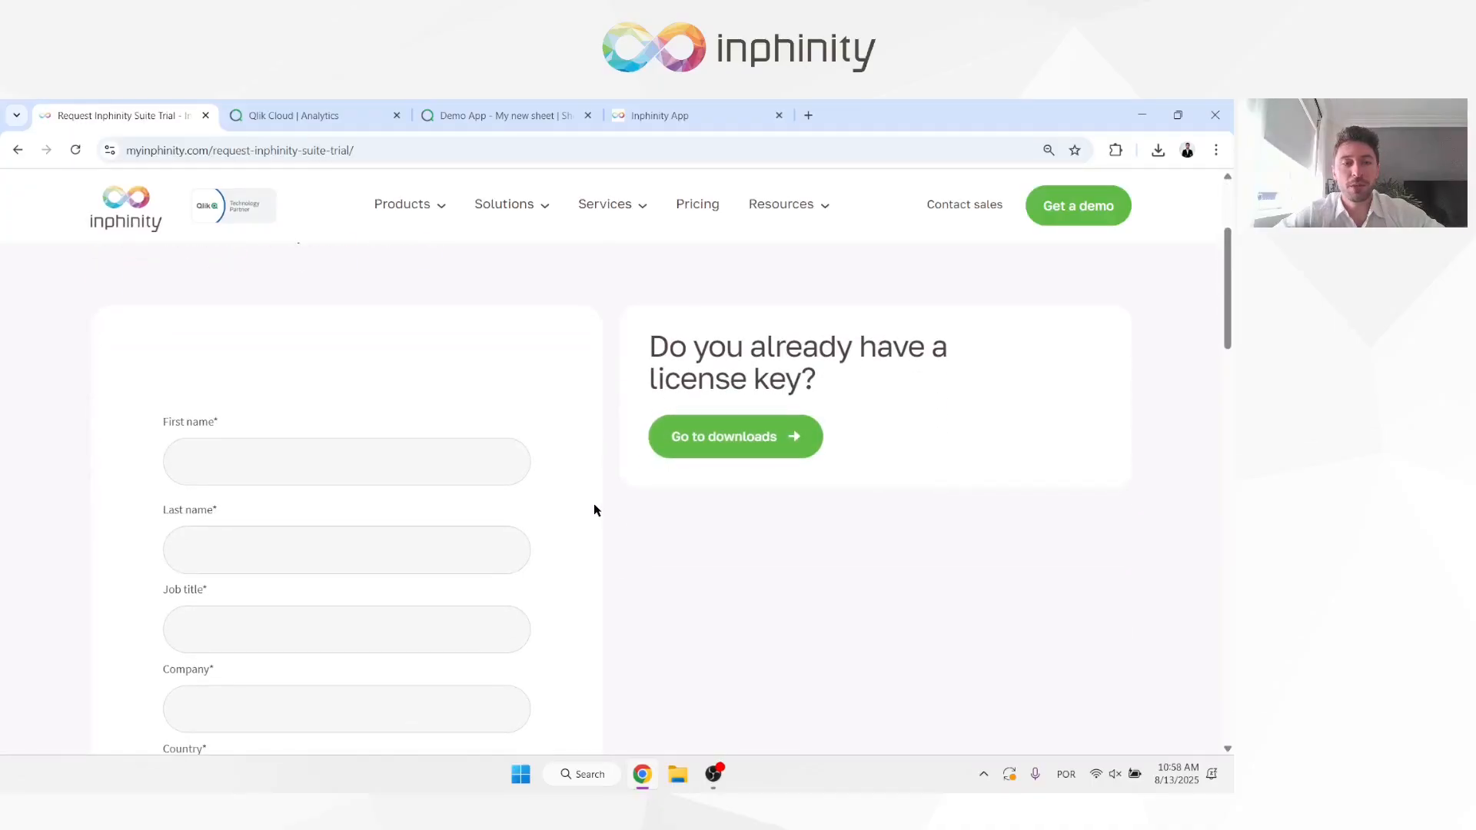
pyautogui.scroll(-2, 594, 509)
pyautogui.scroll(-4, 591, 510)
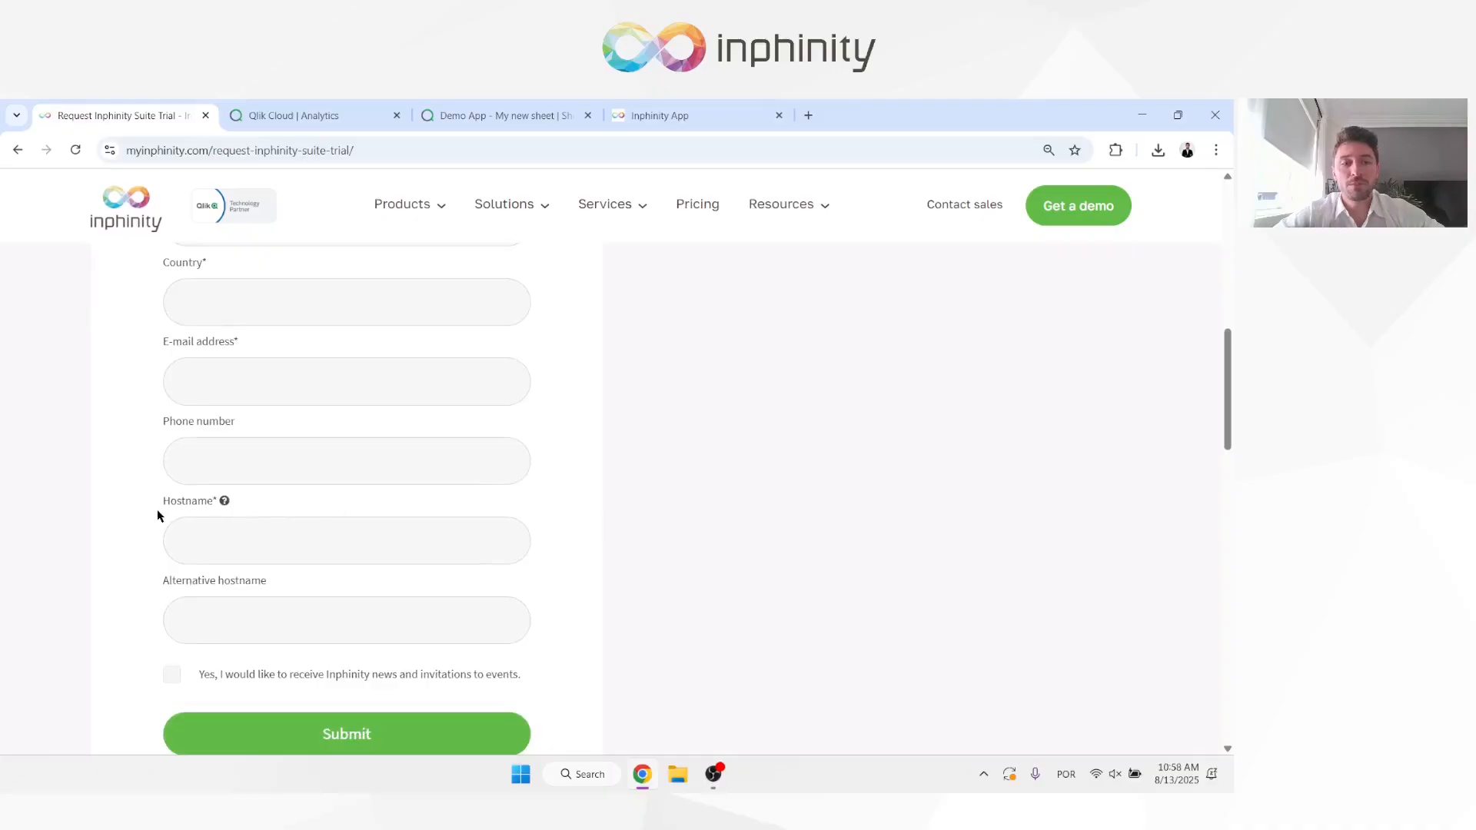
# - Copy the tenant address from the Qlik Cloud page and enter inphinity-presales.us.qlikcloud.com as the Hostname in the trial request form
pyautogui.click(292, 115)
pyautogui.moveTo(300, 150); pyautogui.dragTo(109, 165)
pyautogui.hotkey('ctrl', 'c')
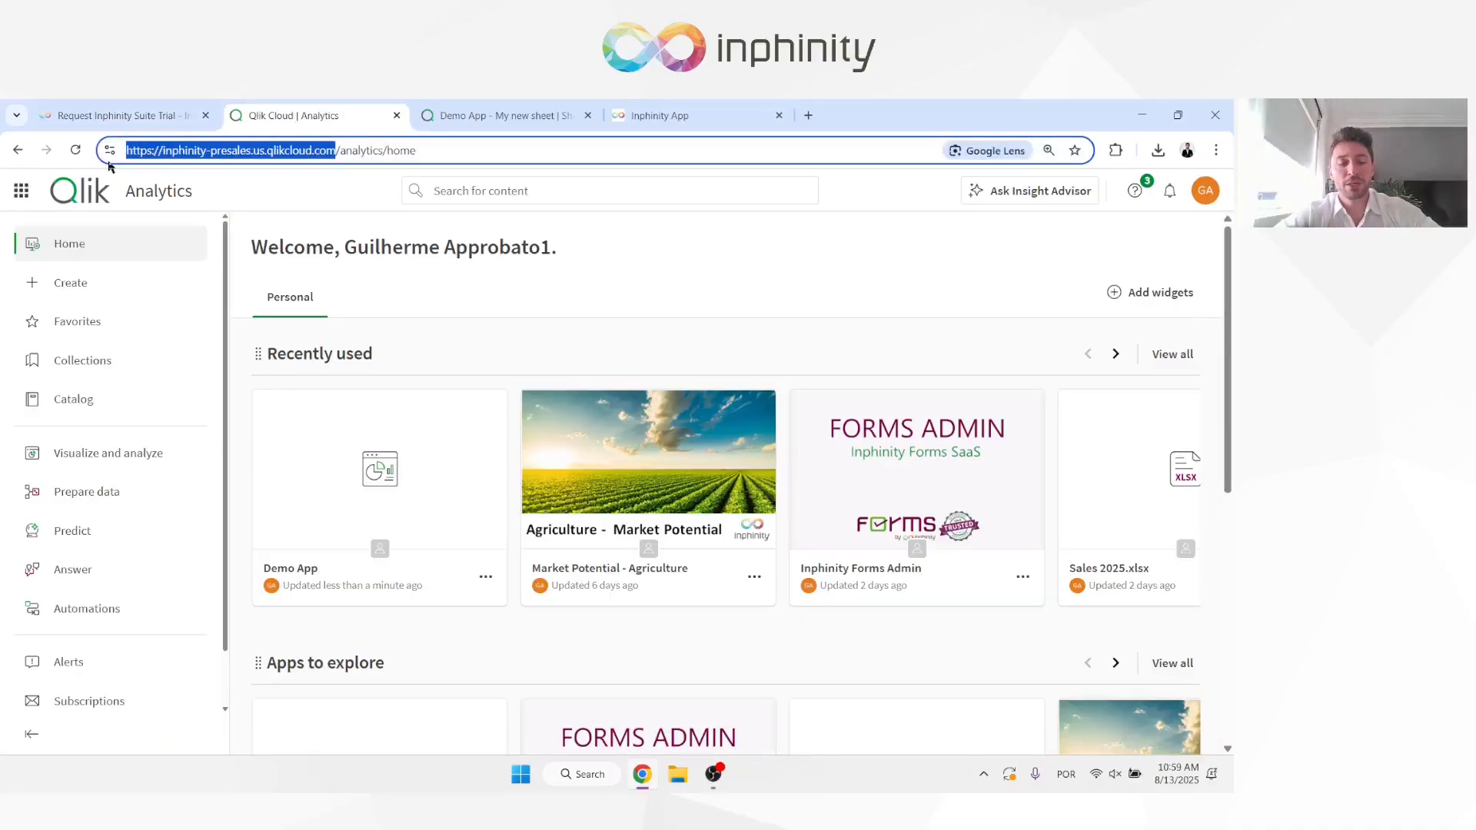
pyautogui.click(119, 115)
pyautogui.click(294, 528)
pyautogui.hotkey('ctrl', 'v')
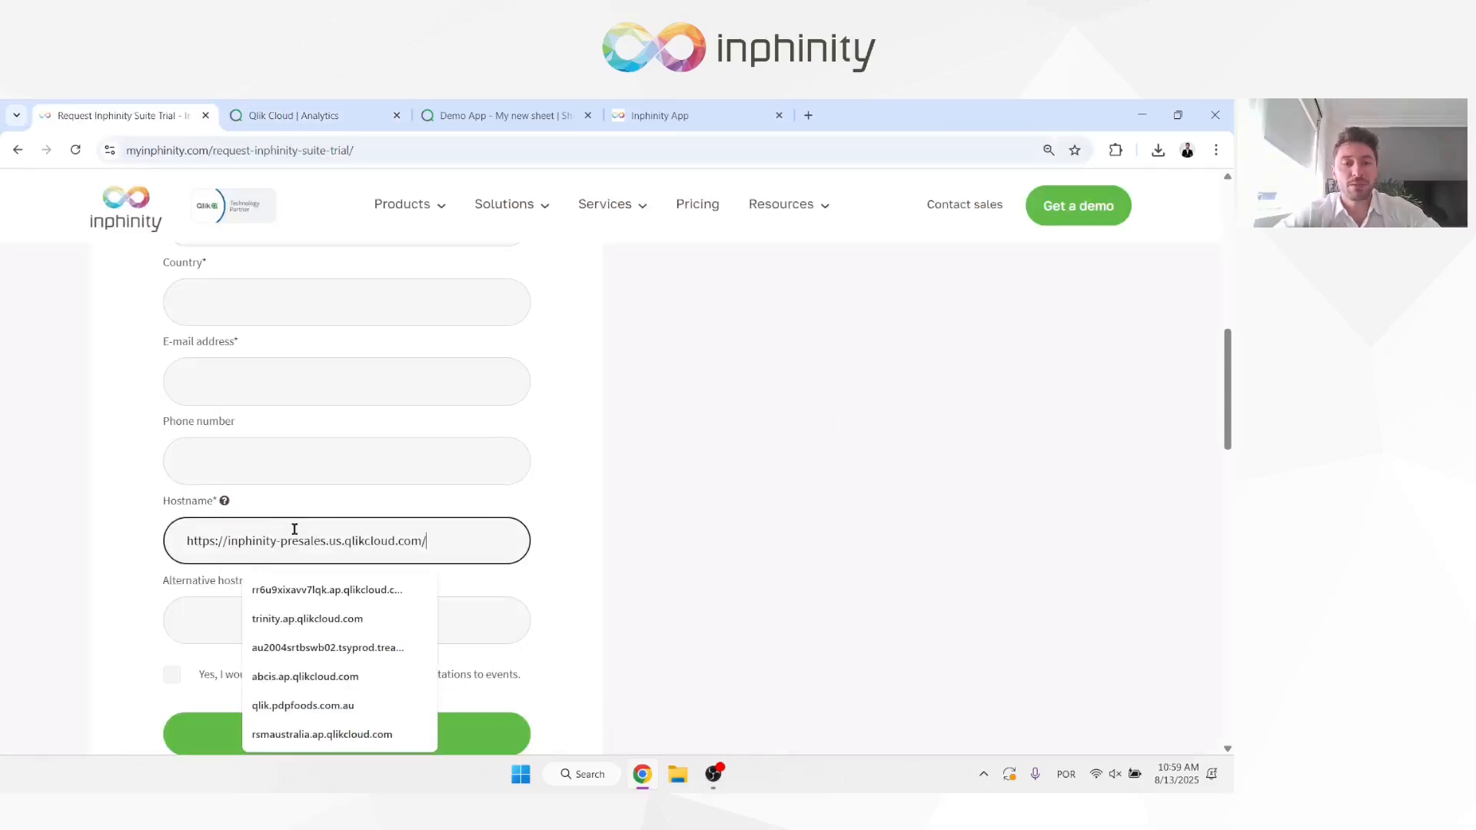
pyautogui.click(661, 489)
pyautogui.scroll(-2, 598, 503)
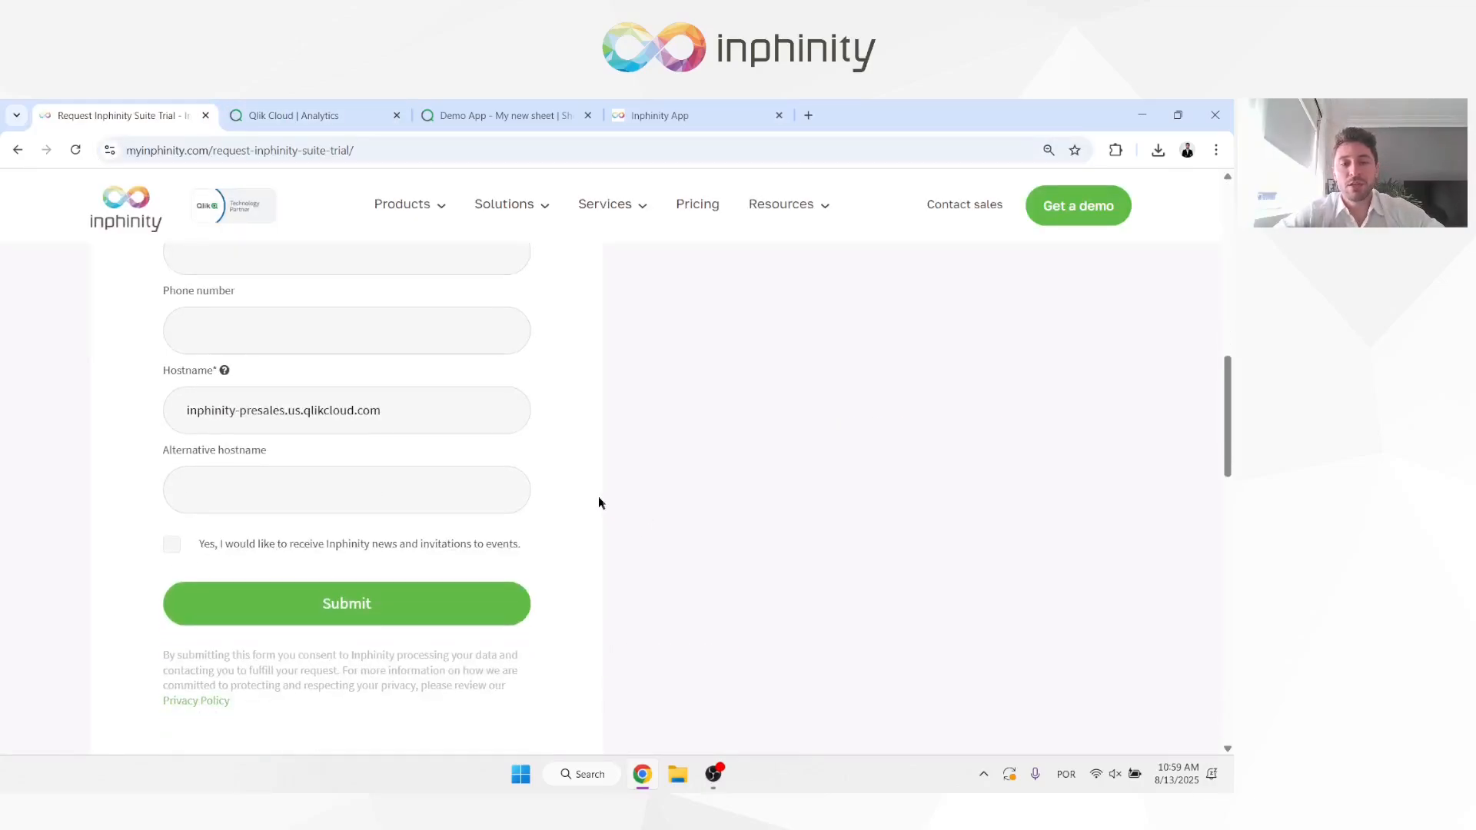
pyautogui.scroll(4, 668, 549)
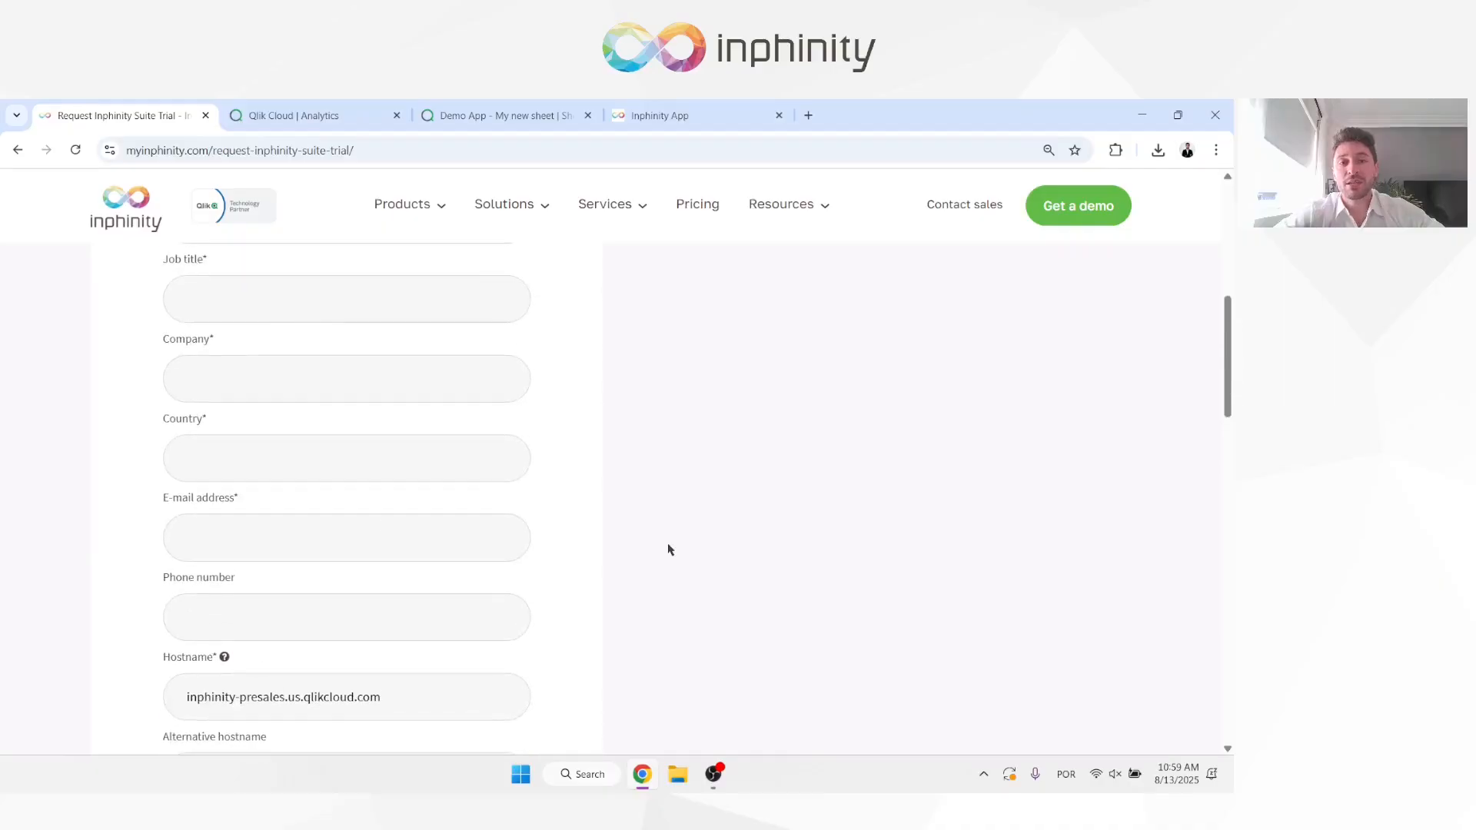
pyautogui.scroll(7, 668, 549)
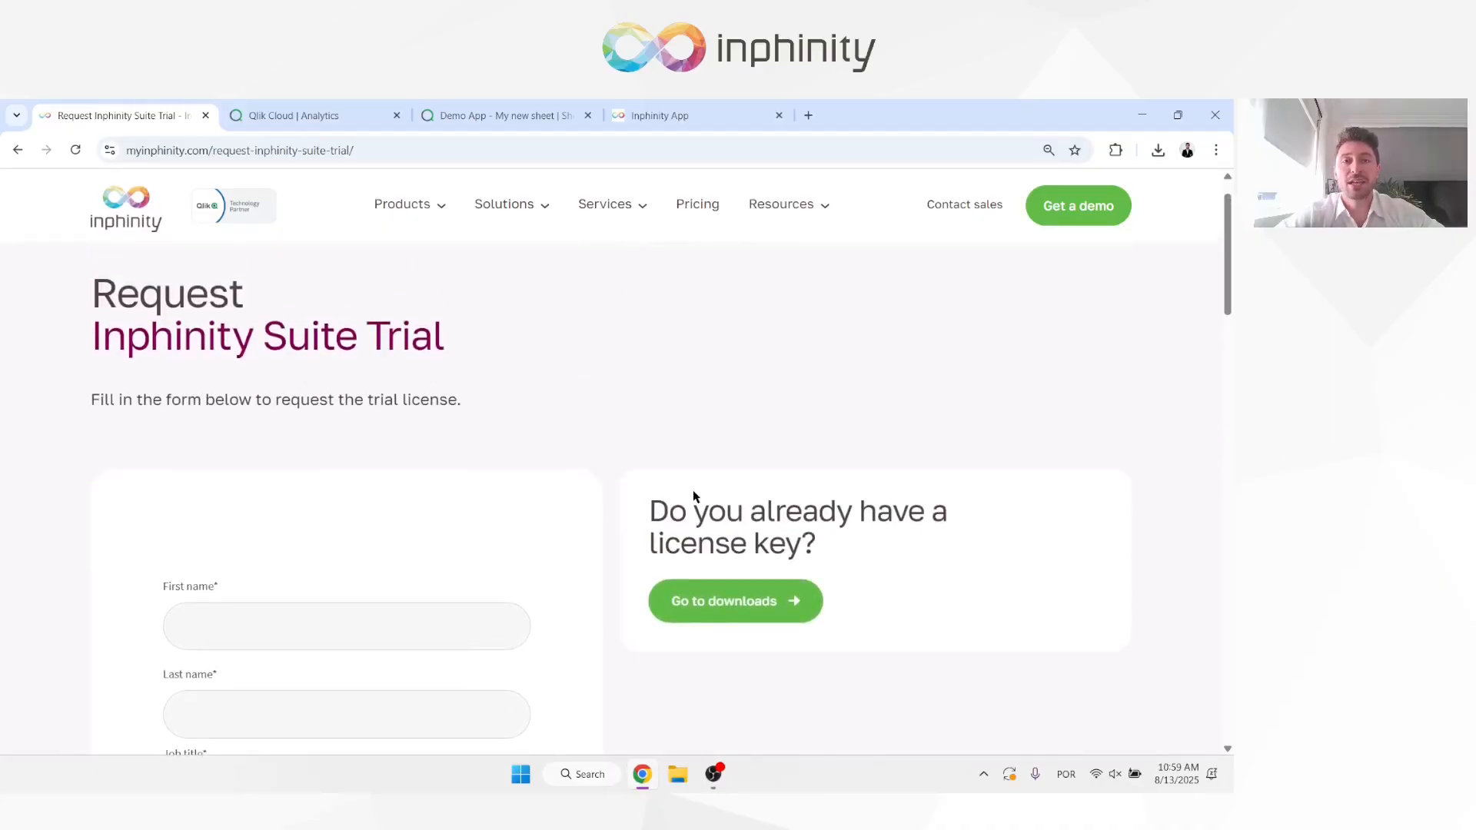
pyautogui.click(667, 116)
pyautogui.hotkey('ctrl', 'shift', 'Tab')
pyautogui.hotkey('ctrl', 'shift', 'Tab')
pyautogui.hotkey('ctrl', 'shift', 'Tab')
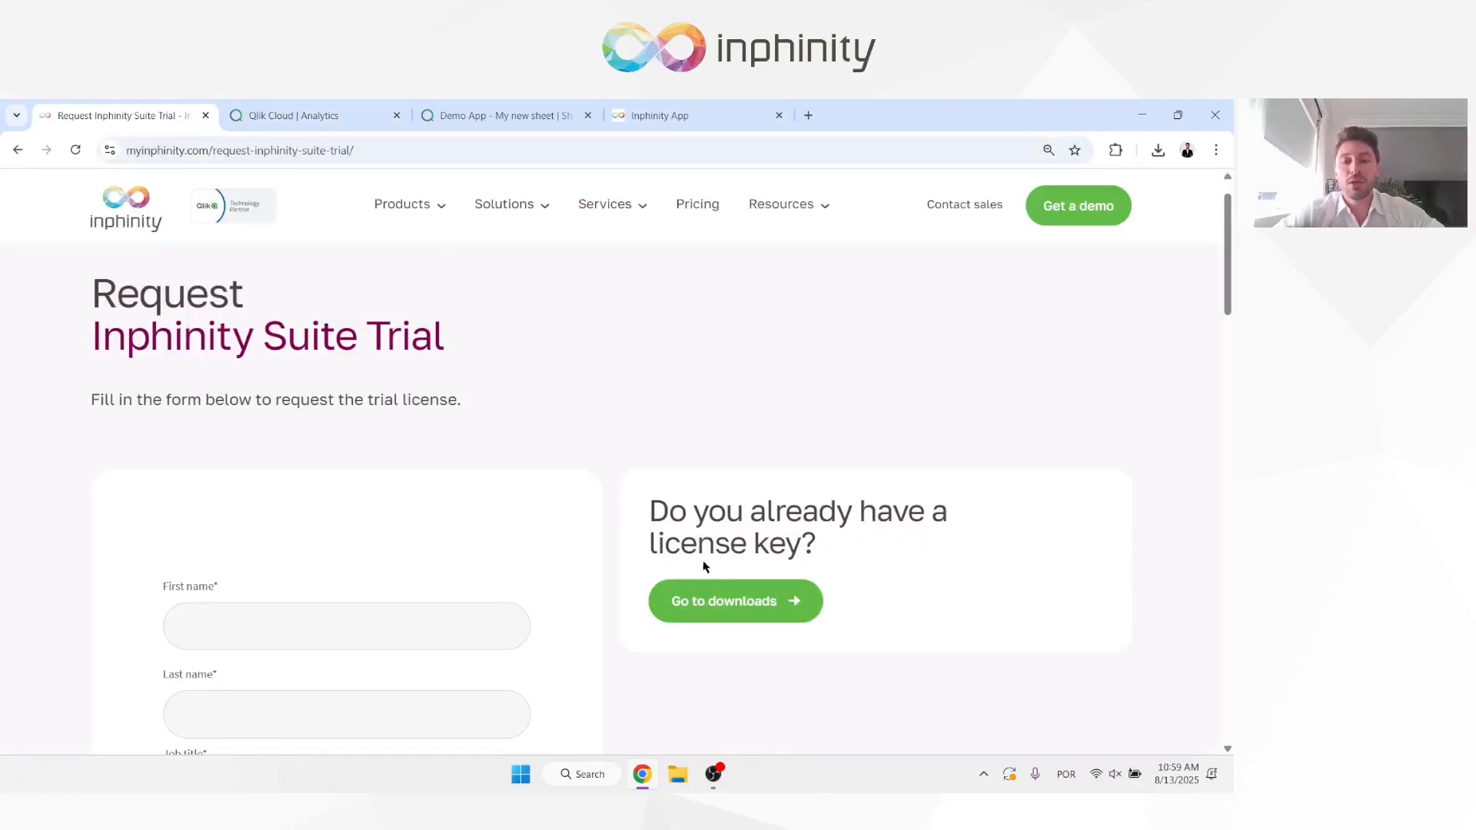
# - Launch the Qlik Cloud installation wizard from the Inphinity Suite downloads and continue past its introduction
pyautogui.click(705, 603)
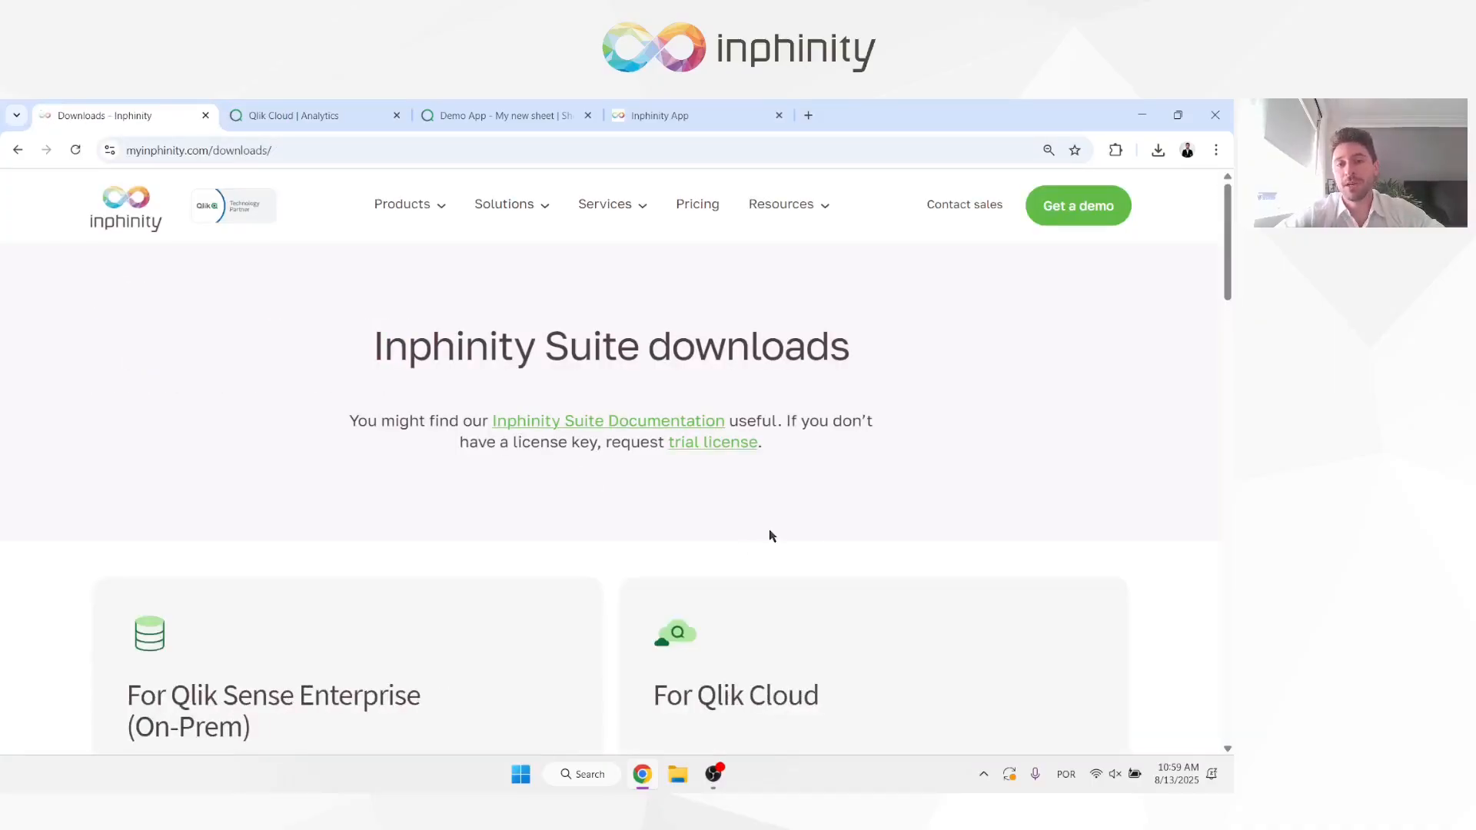
pyautogui.scroll(-3, 771, 536)
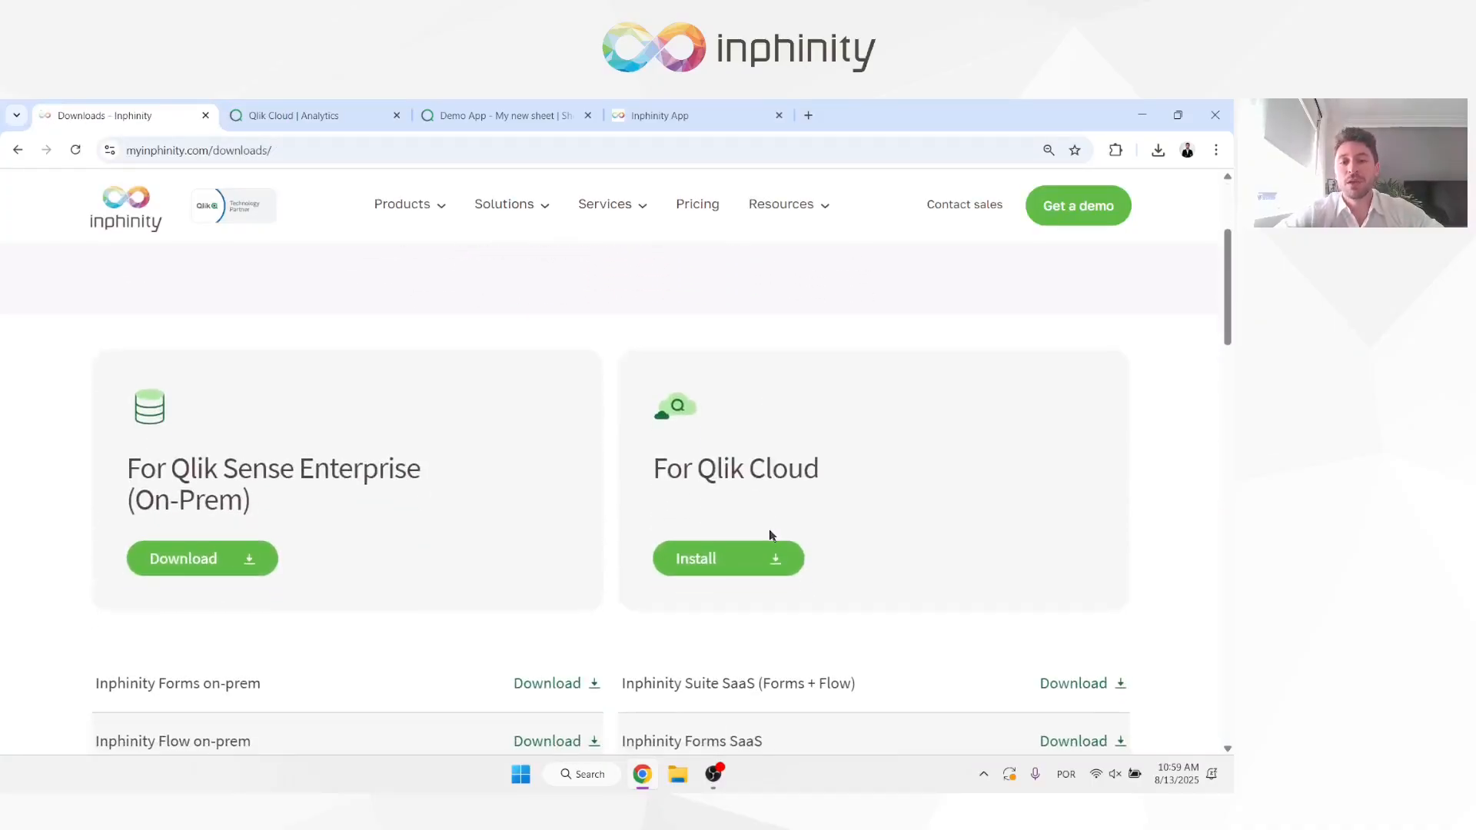
pyautogui.click(730, 561)
pyautogui.scroll(-1, 727, 555)
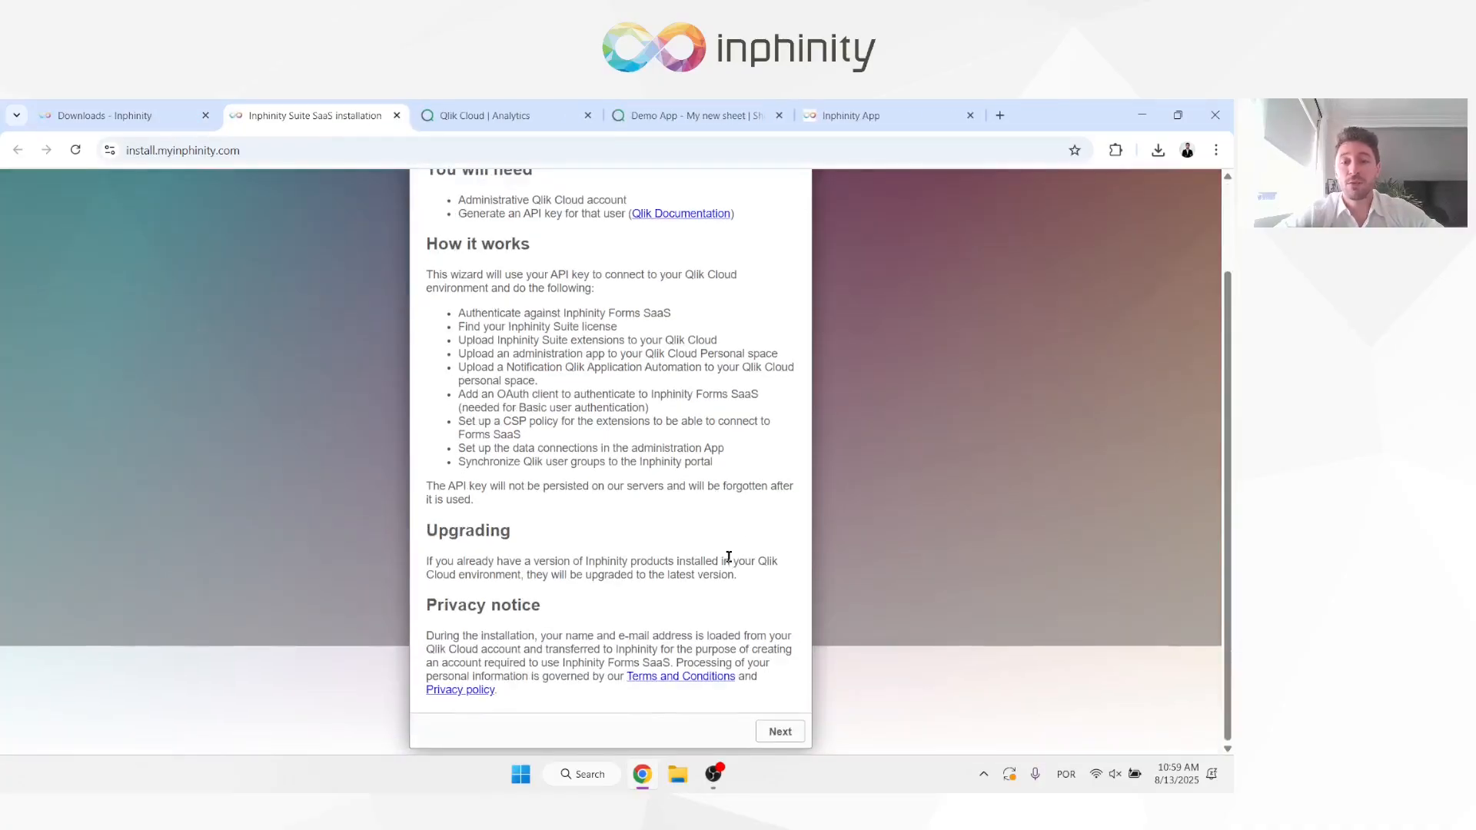
pyautogui.click(780, 732)
# - Set the Qlik domain in the installation wizard to inphinity-presales.us.qlikcloud.com, without any protocol prefix
pyautogui.click(488, 278)
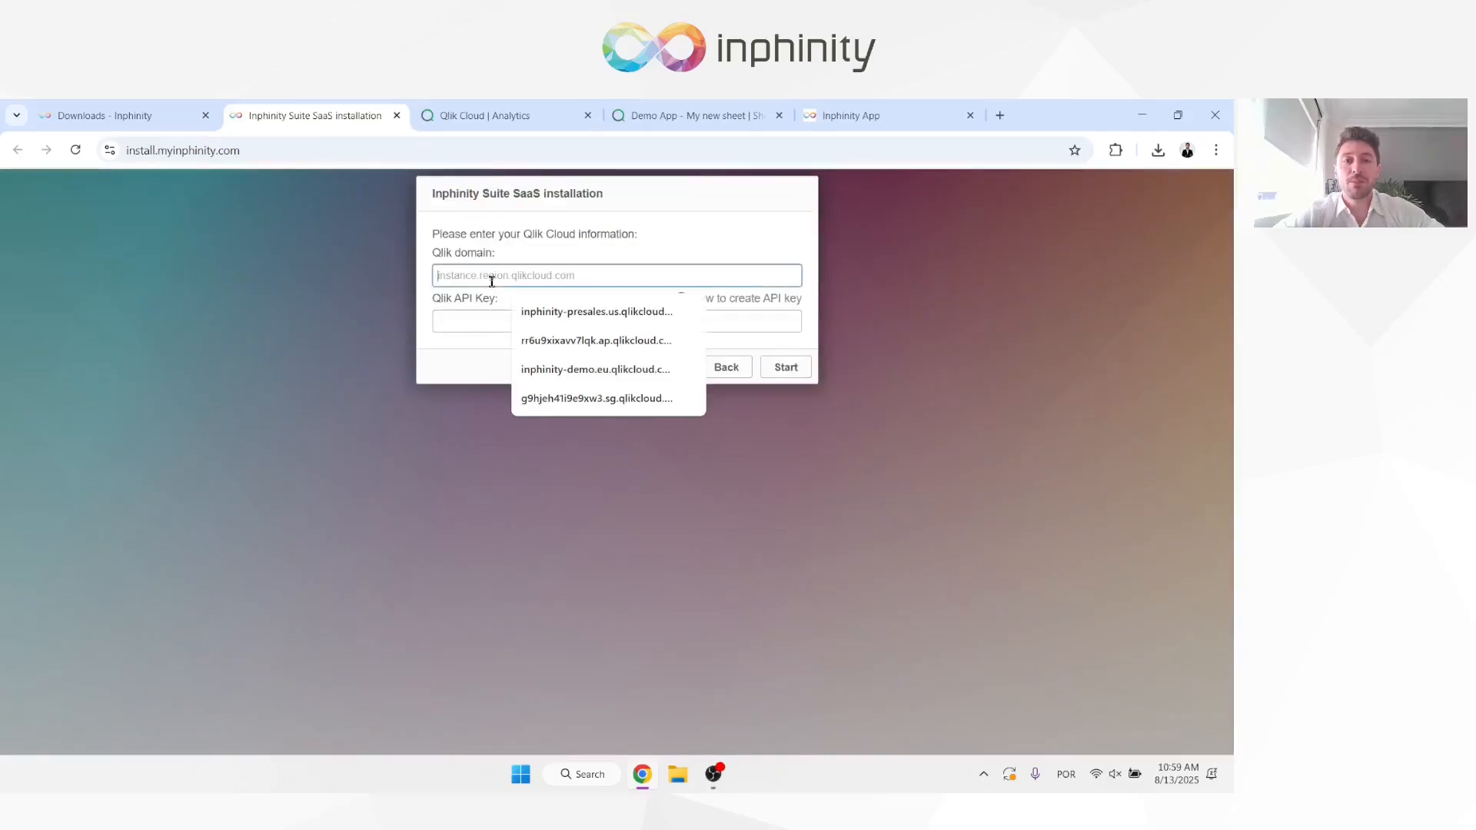
pyautogui.press('Down')
pyautogui.press('Return')
pyautogui.moveTo(467, 278); pyautogui.dragTo(436, 277)
pyautogui.press('BackSpace')
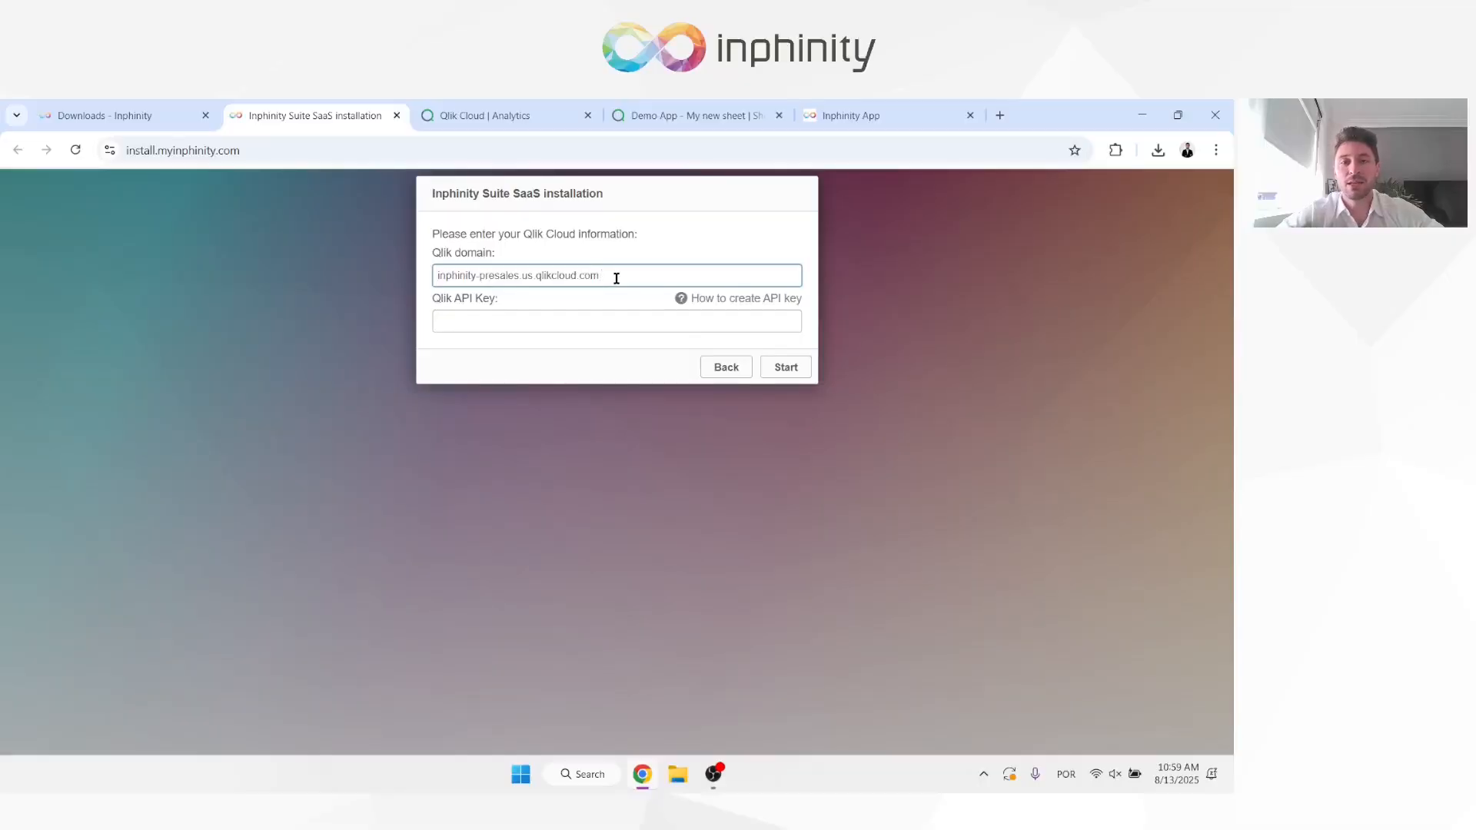
pyautogui.press('Tab')
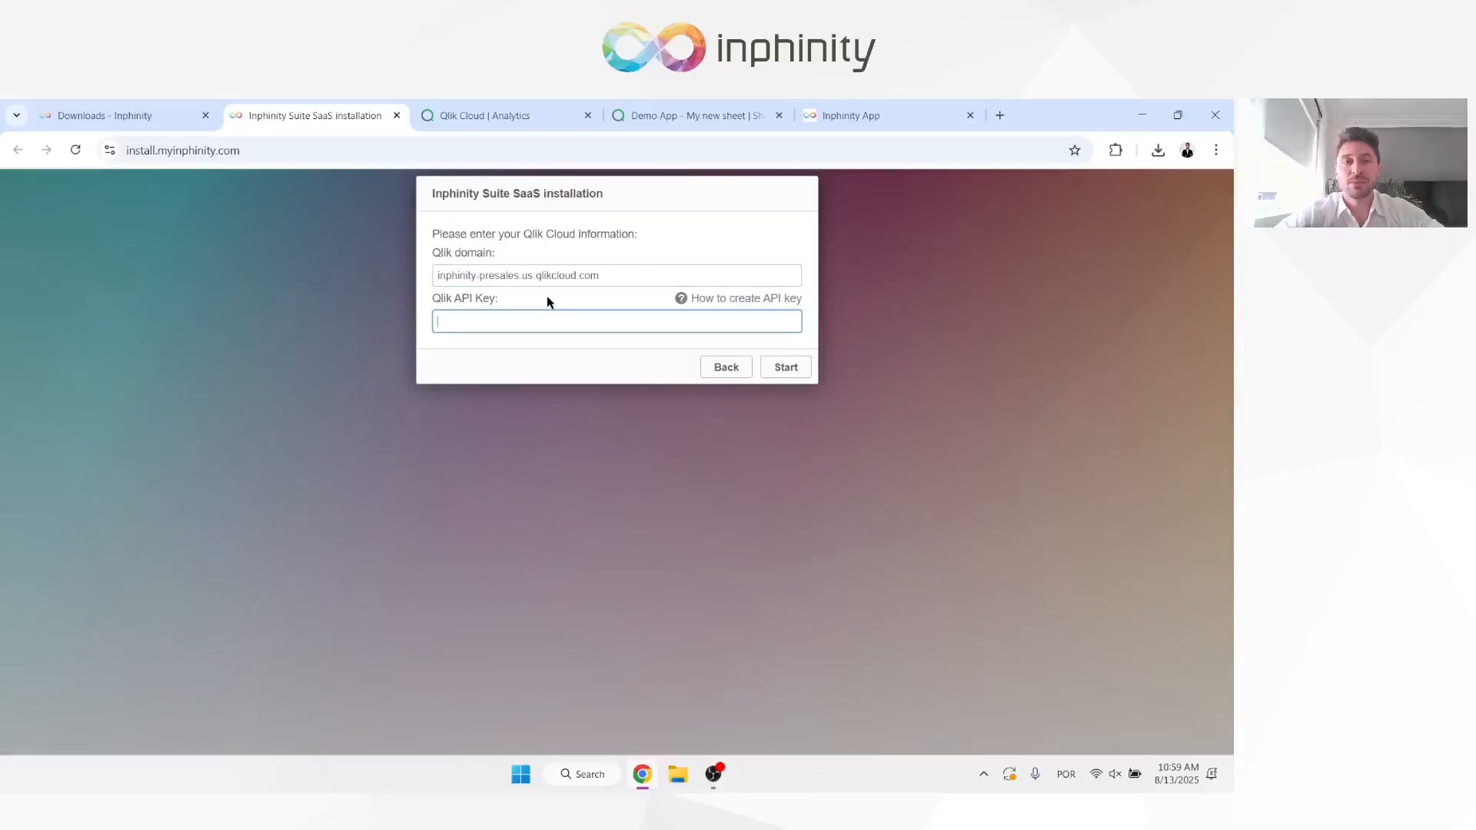
# - Switch to Qlik Cloud and open the API keys page of the tenant administration
pyautogui.click(496, 114)
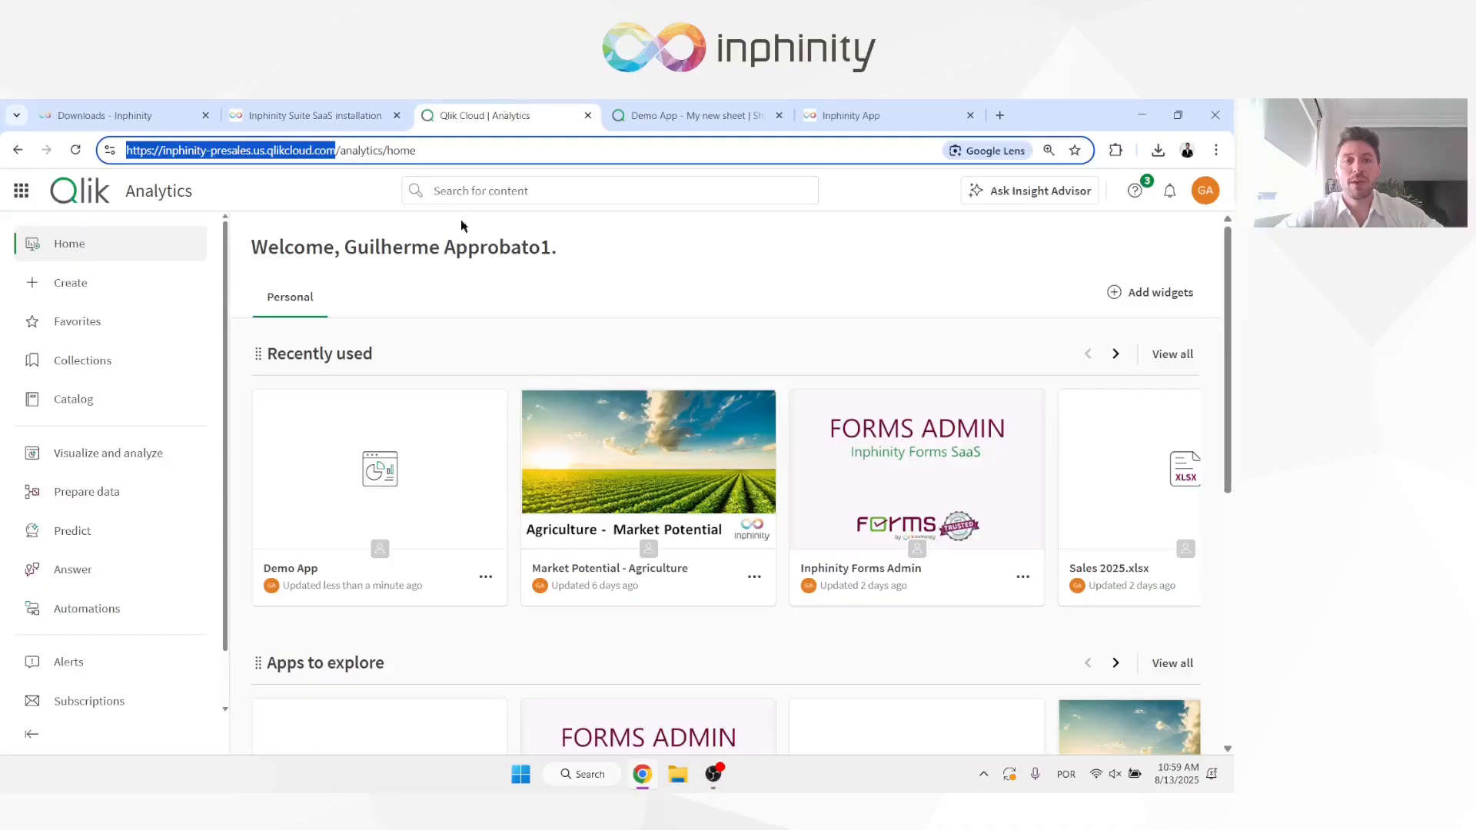
pyautogui.click(27, 198)
pyautogui.click(49, 467)
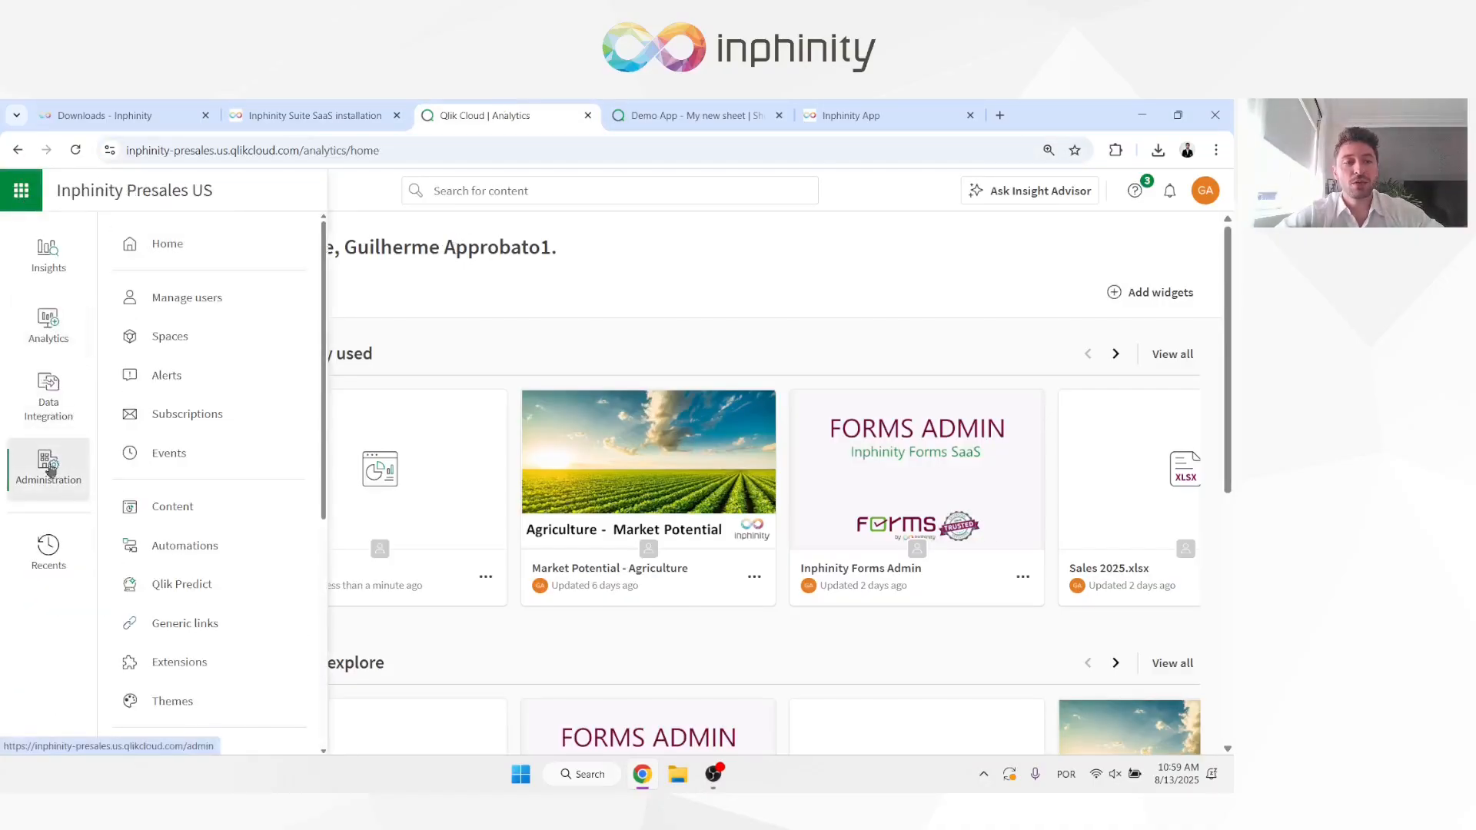
pyautogui.scroll(-3, 219, 549)
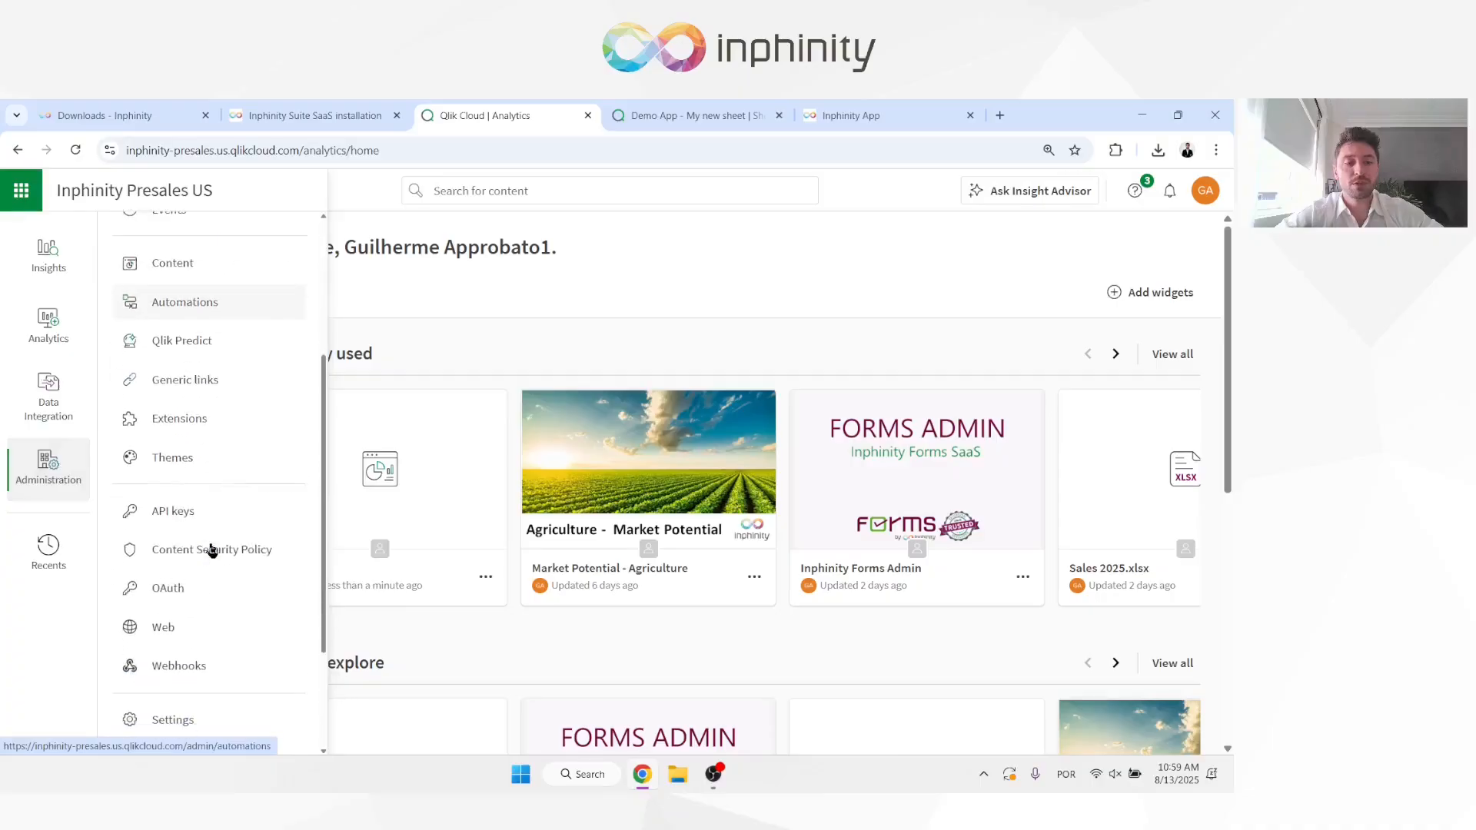
pyautogui.click(162, 513)
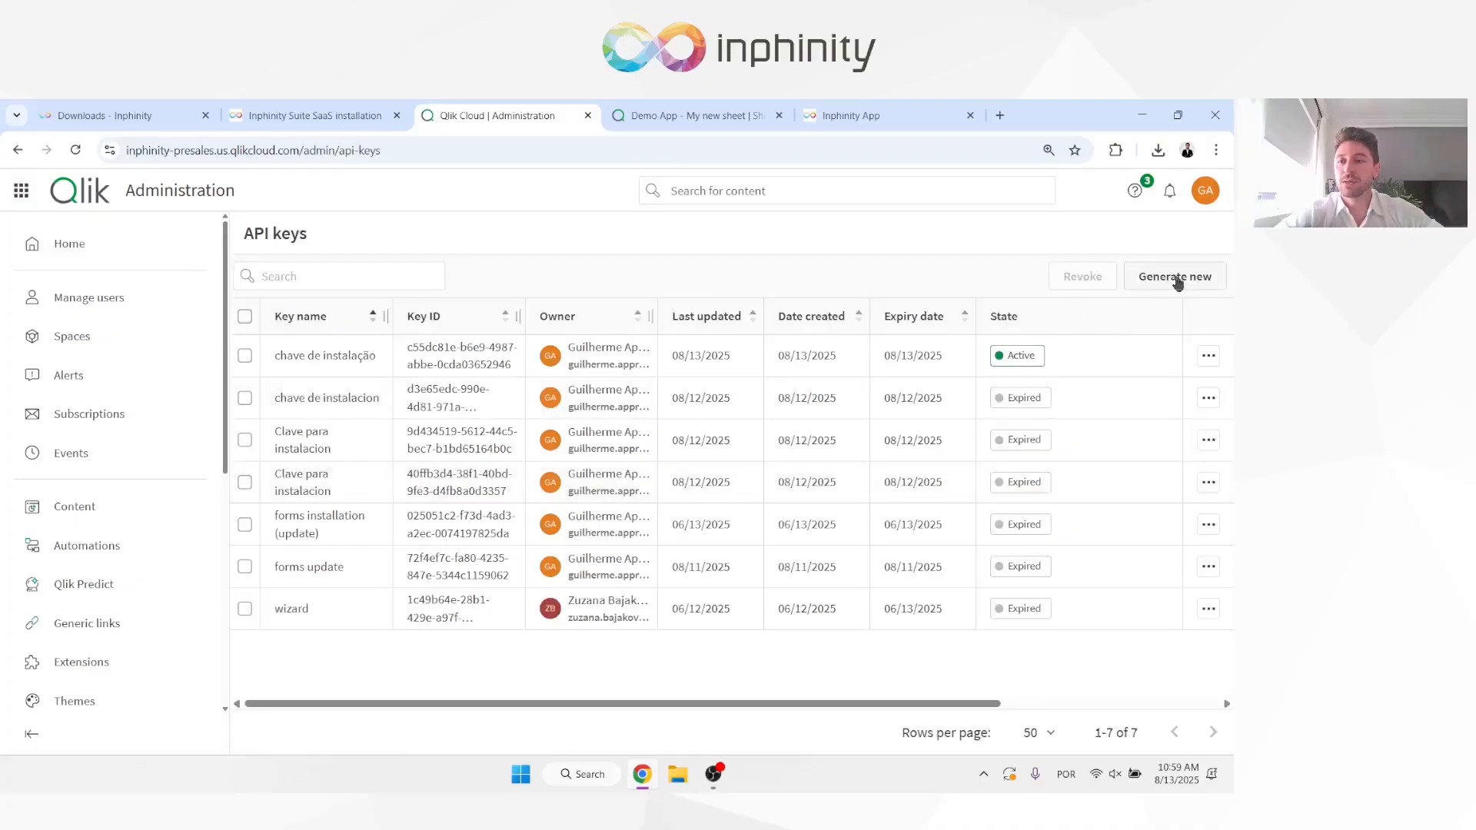
# - Generate a new Qlik API key with the description API Key and a 6-hour expiry, and copy it
pyautogui.click(1175, 278)
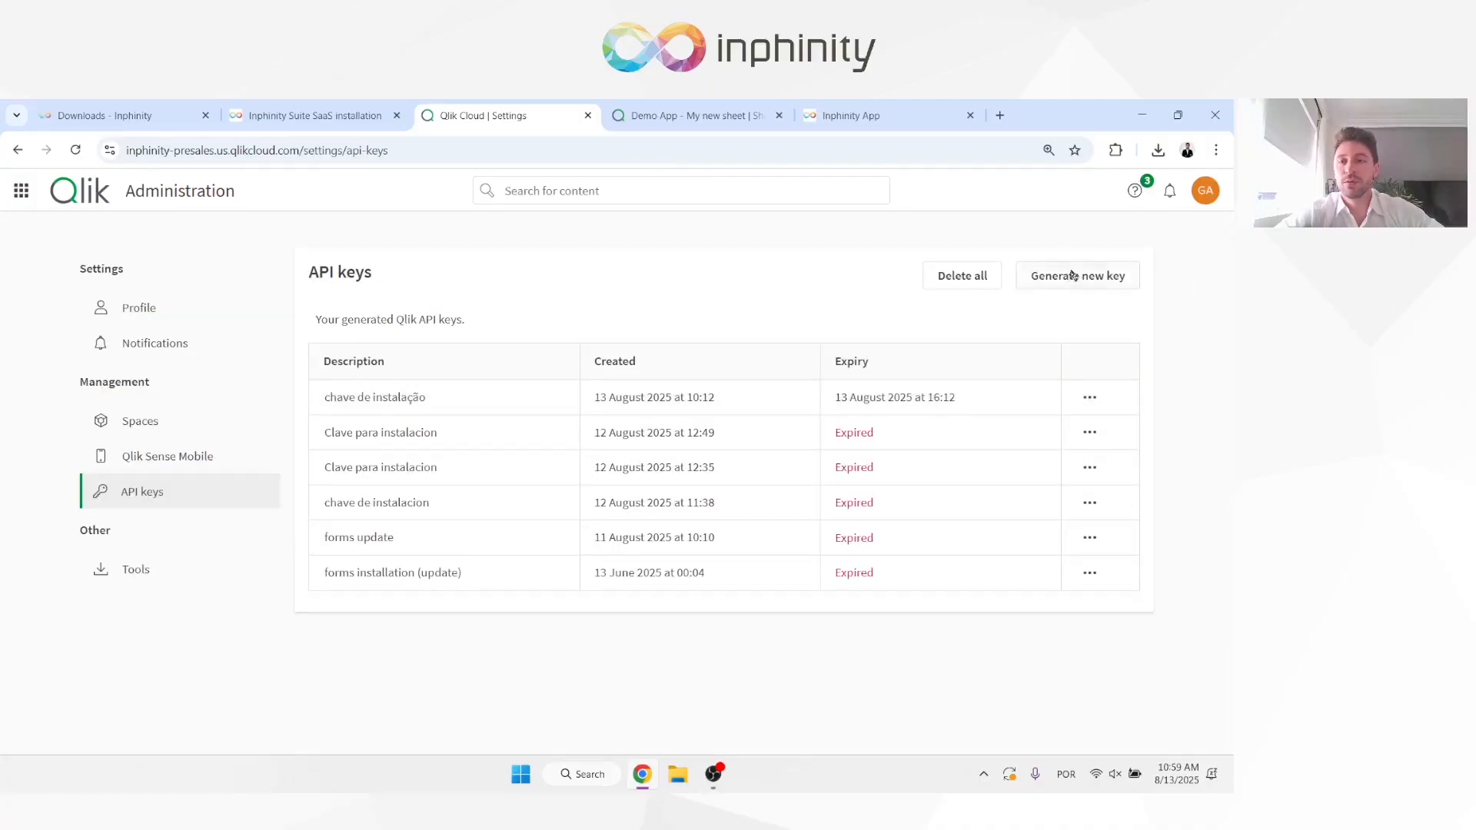
pyautogui.click(1072, 274)
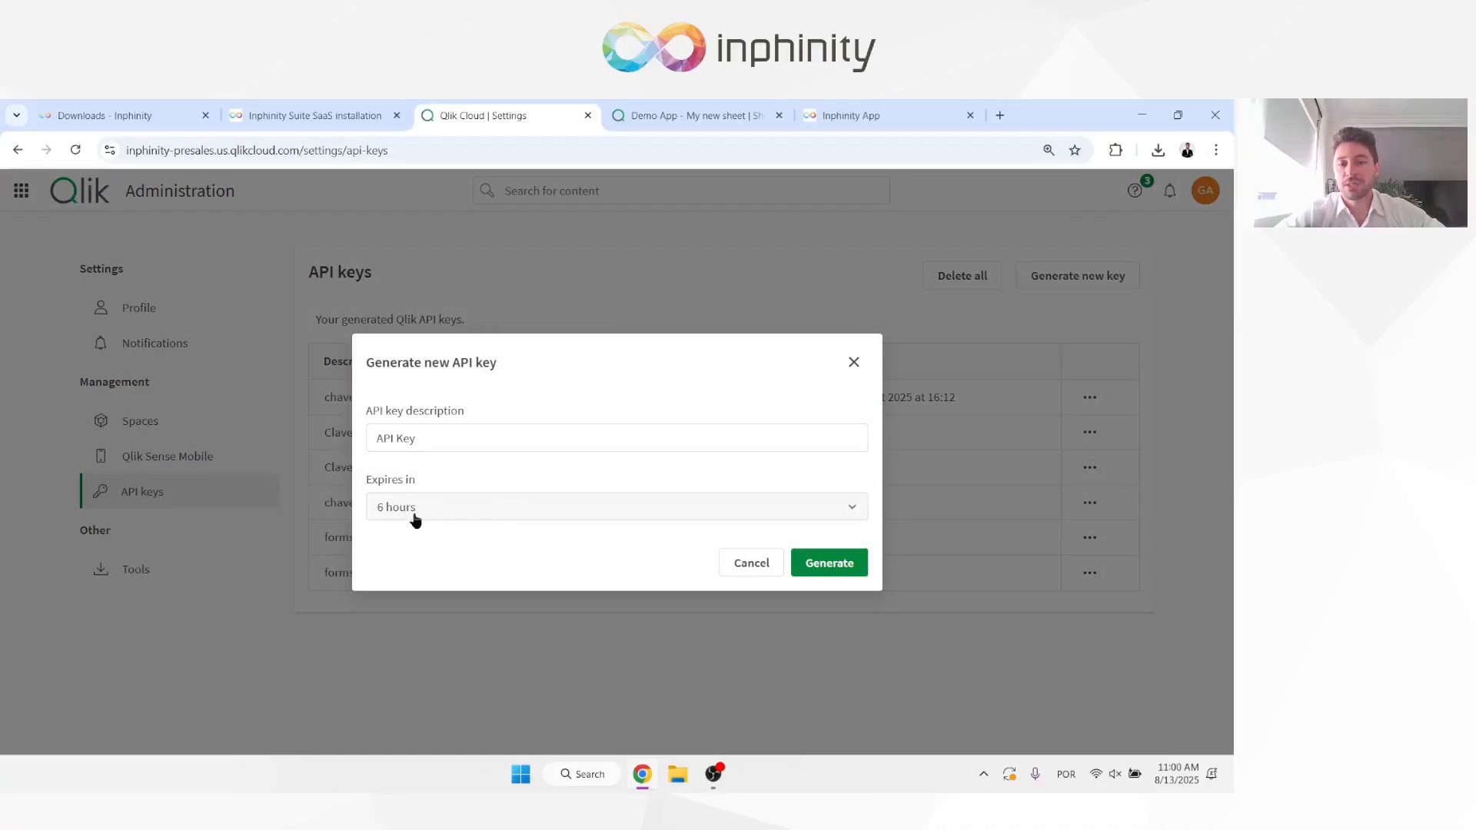
pyautogui.click(838, 564)
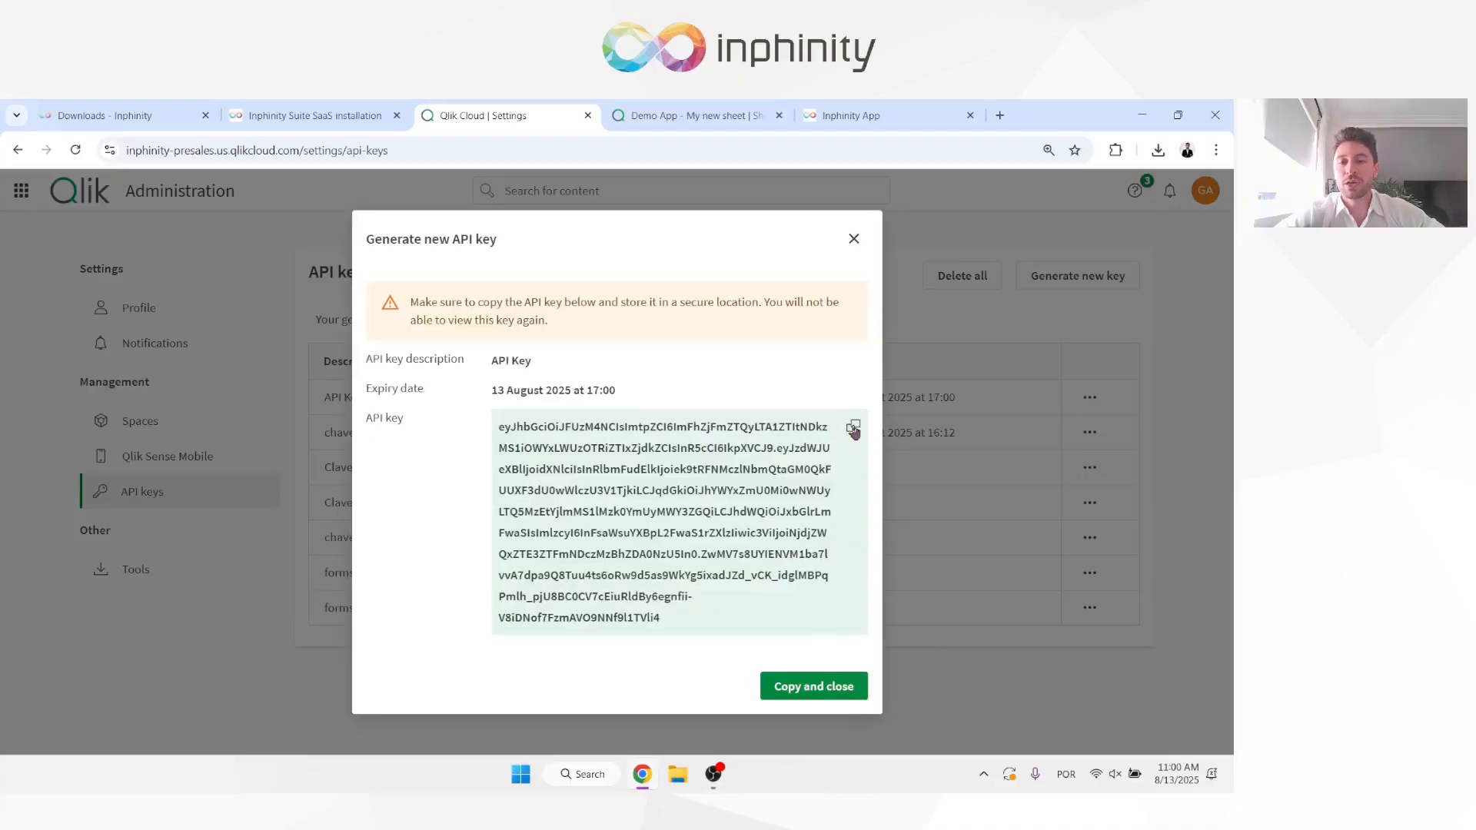
pyautogui.click(853, 426)
# - Paste the API key into the Inphinity Suite SaaS installation wizard and start the installation
pyautogui.click(329, 113)
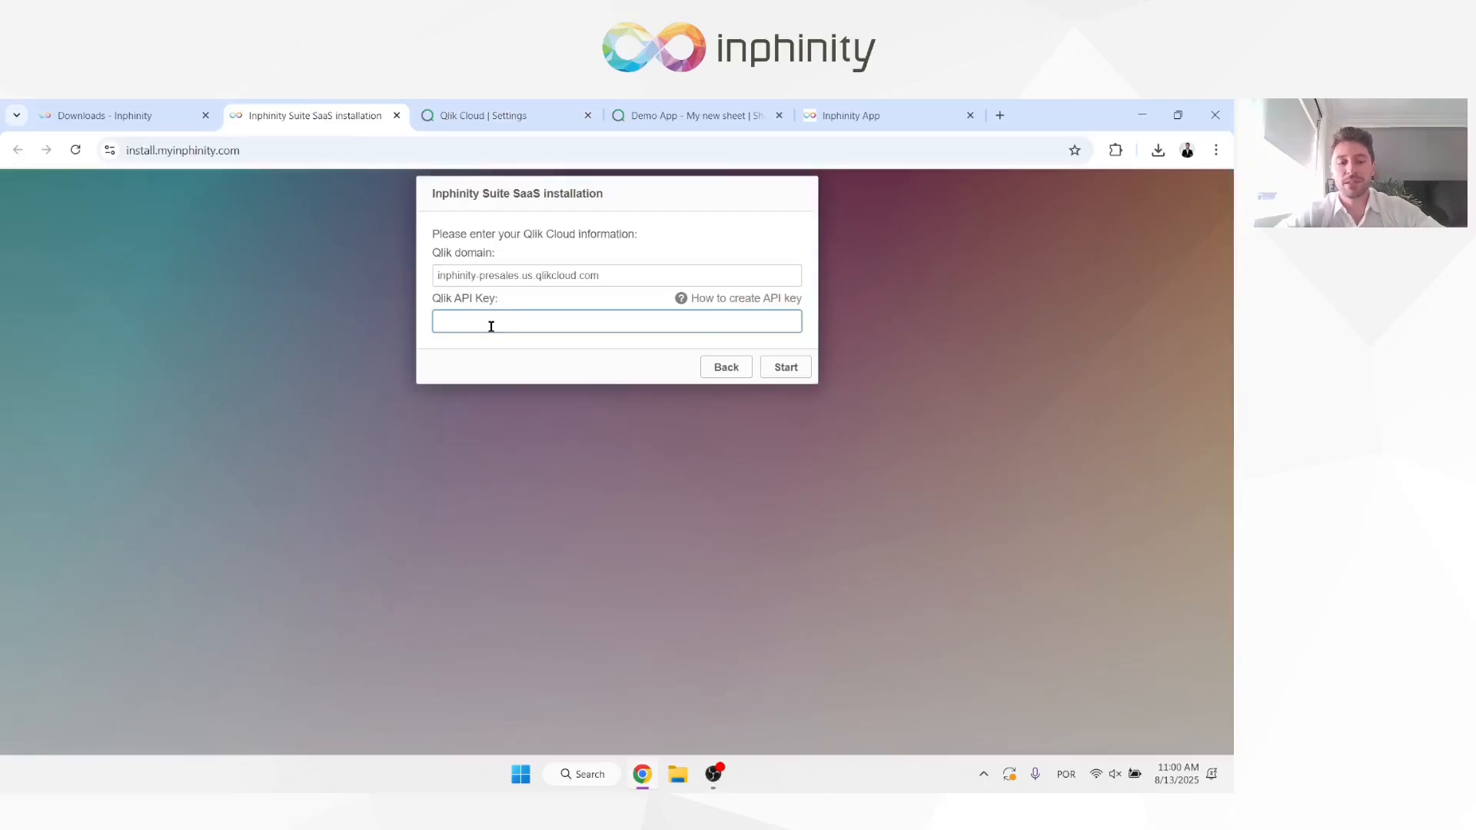
pyautogui.hotkey('ctrl', 'v')
pyautogui.click(794, 368)
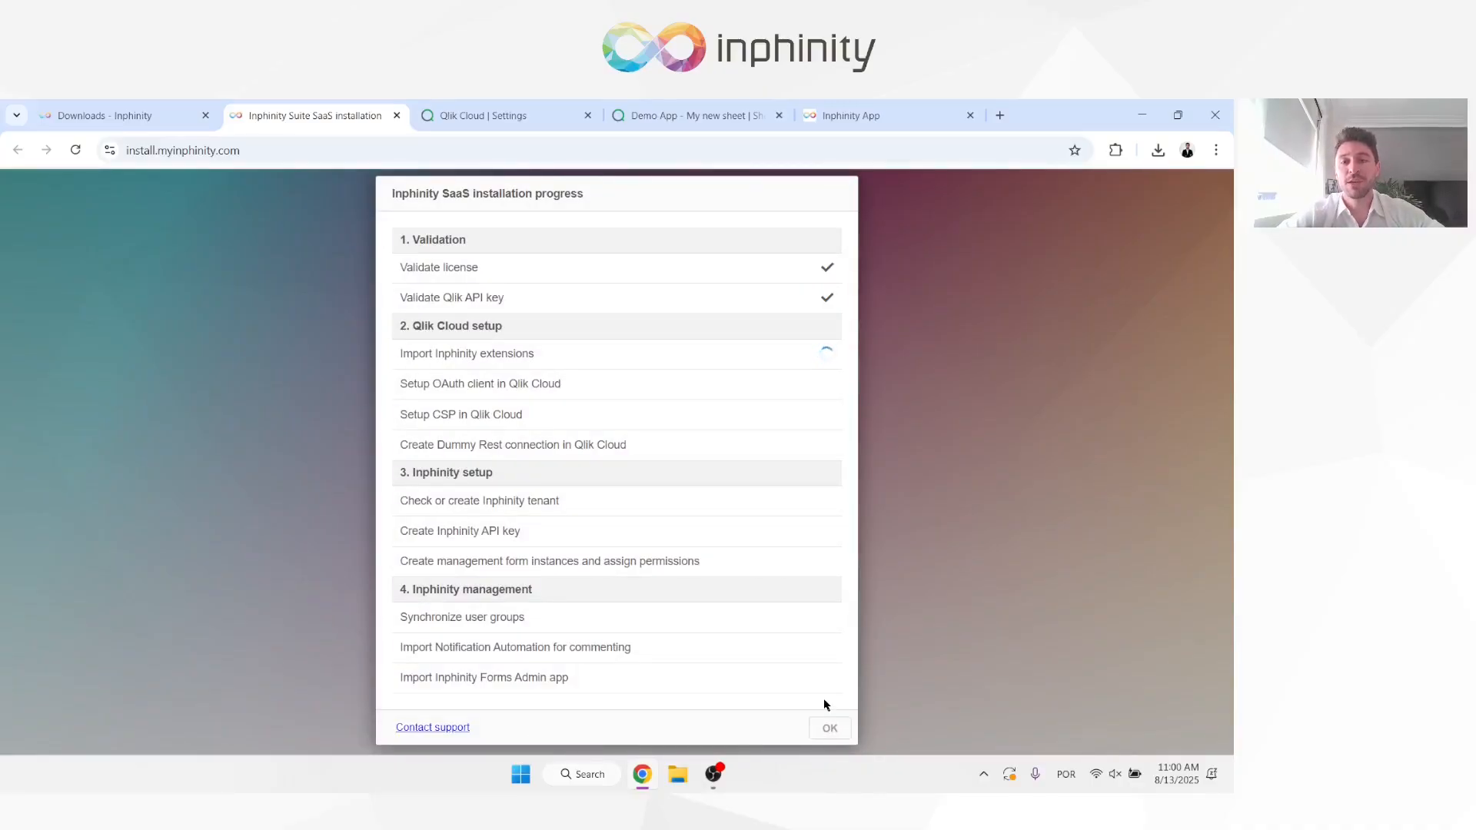
# - Return to the Qlik Analytics home page, then open My new sheet of the Demo App for editing
pyautogui.hotkey('ctrl', 'Tab')
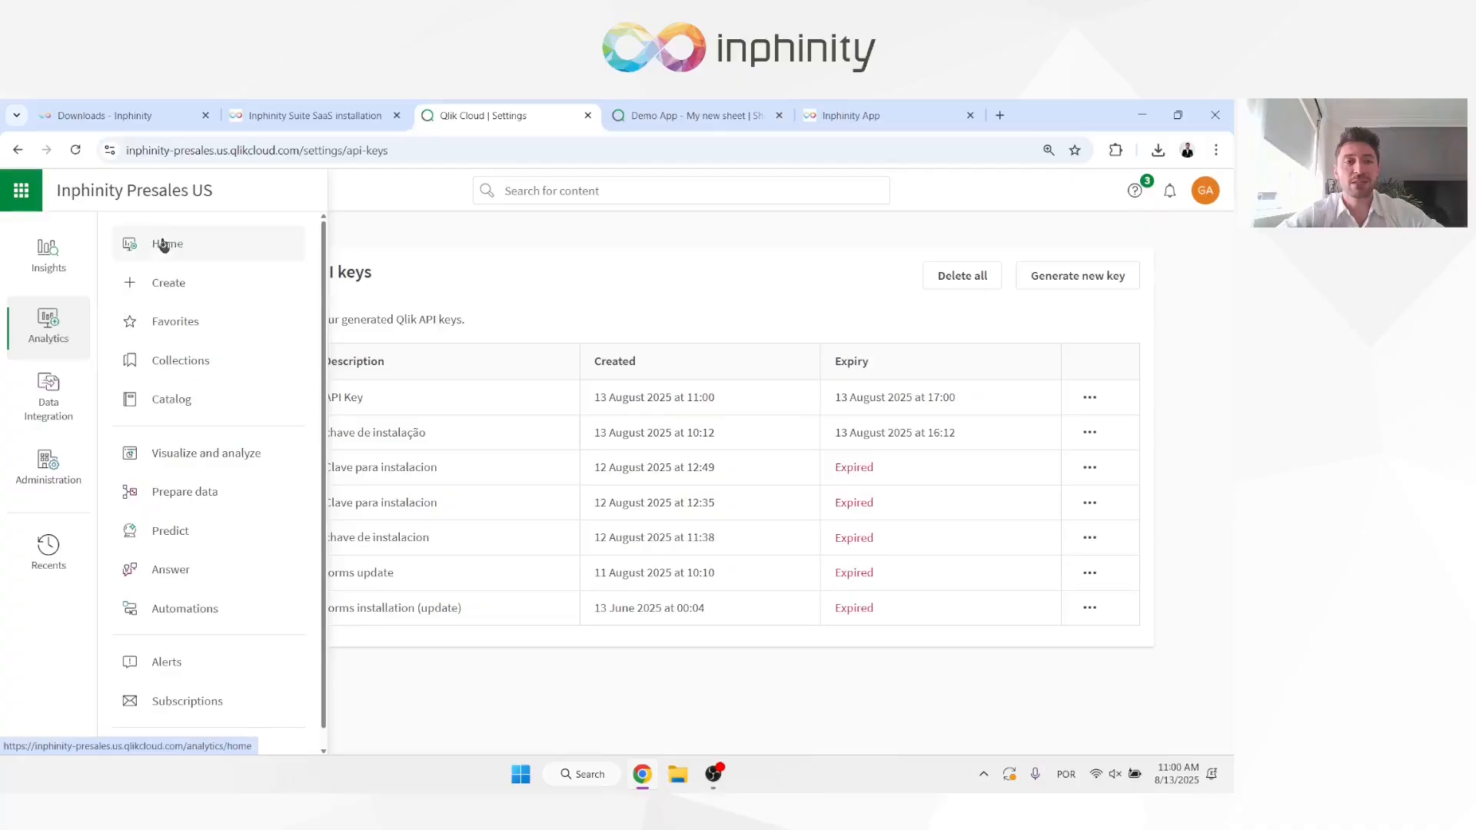
pyautogui.click(126, 238)
pyautogui.moveTo(413, 448)
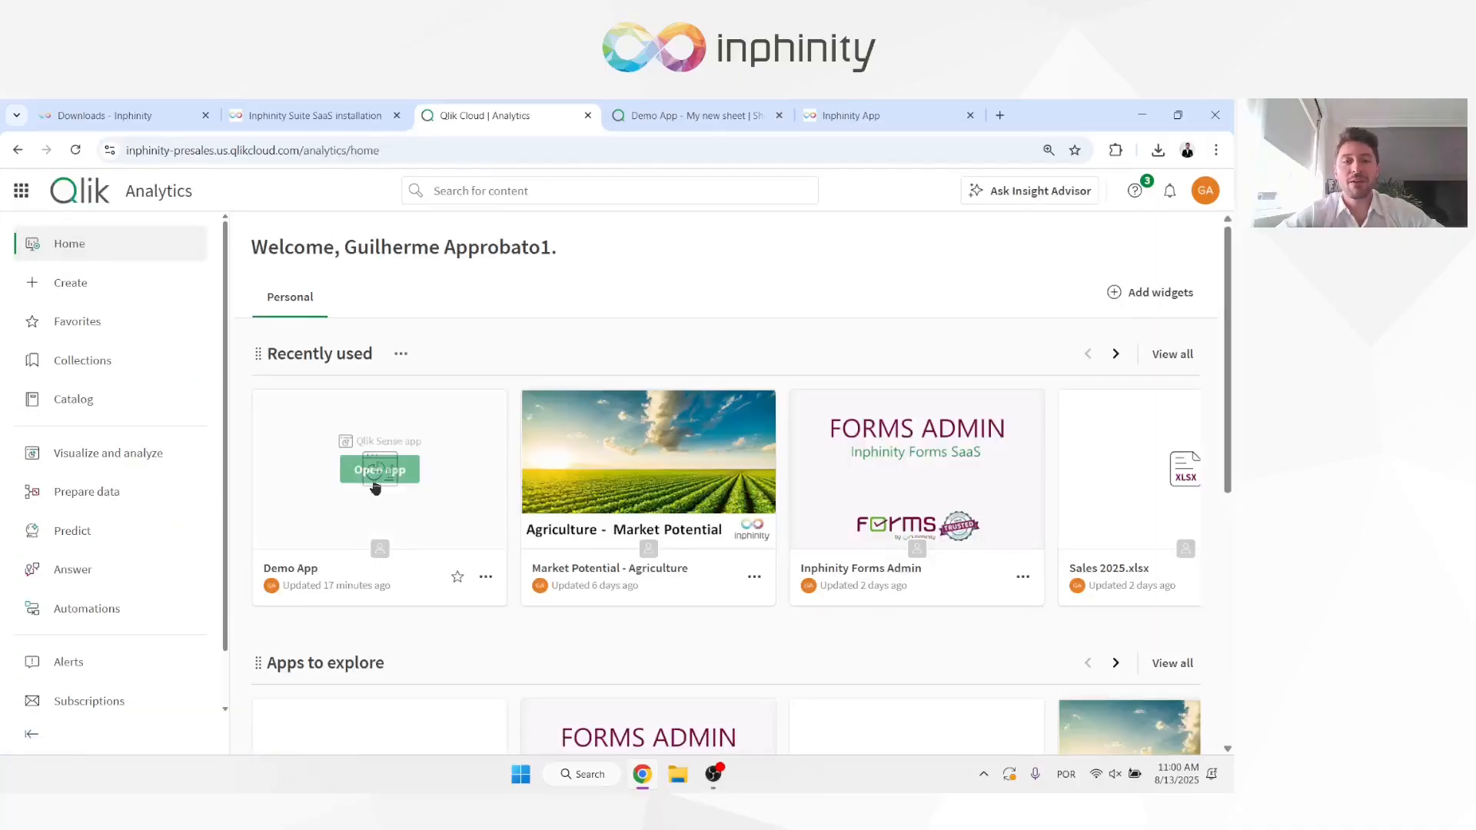
pyautogui.click(678, 119)
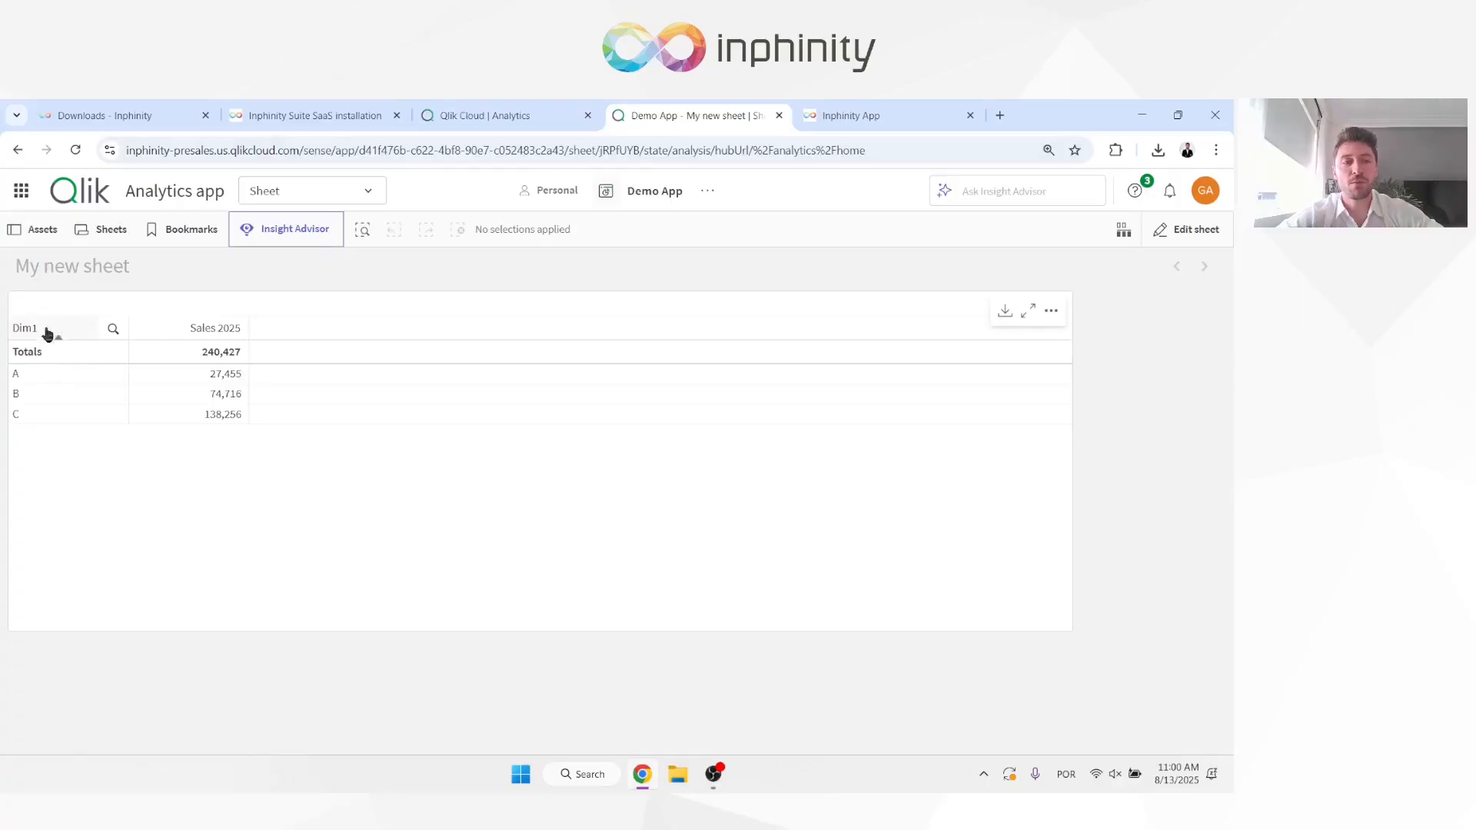
pyautogui.click(1178, 232)
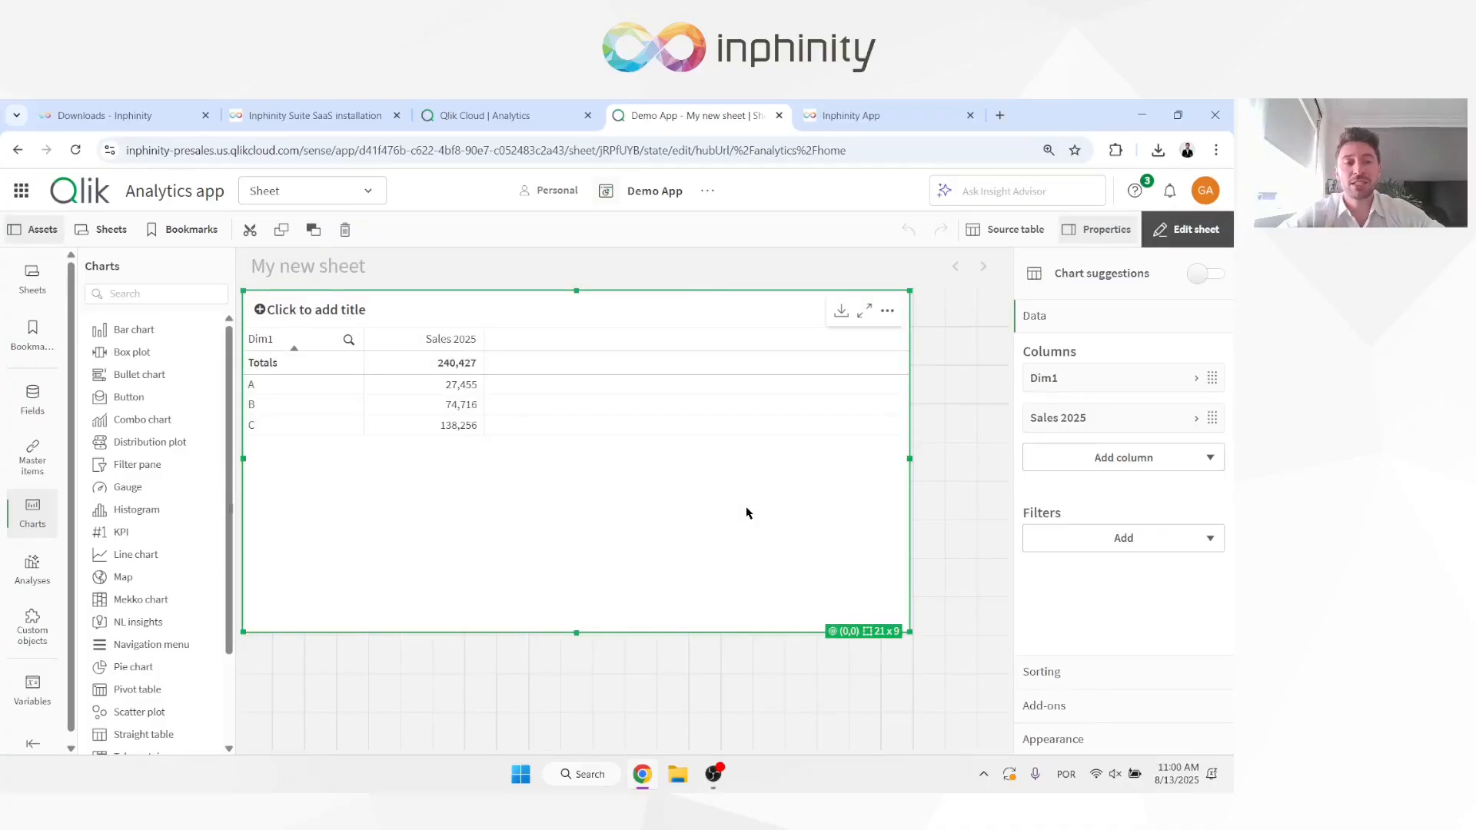
# - Convert the sheet's table to a Forms General object from the Inphinity bundle of custom objects
pyautogui.click(35, 629)
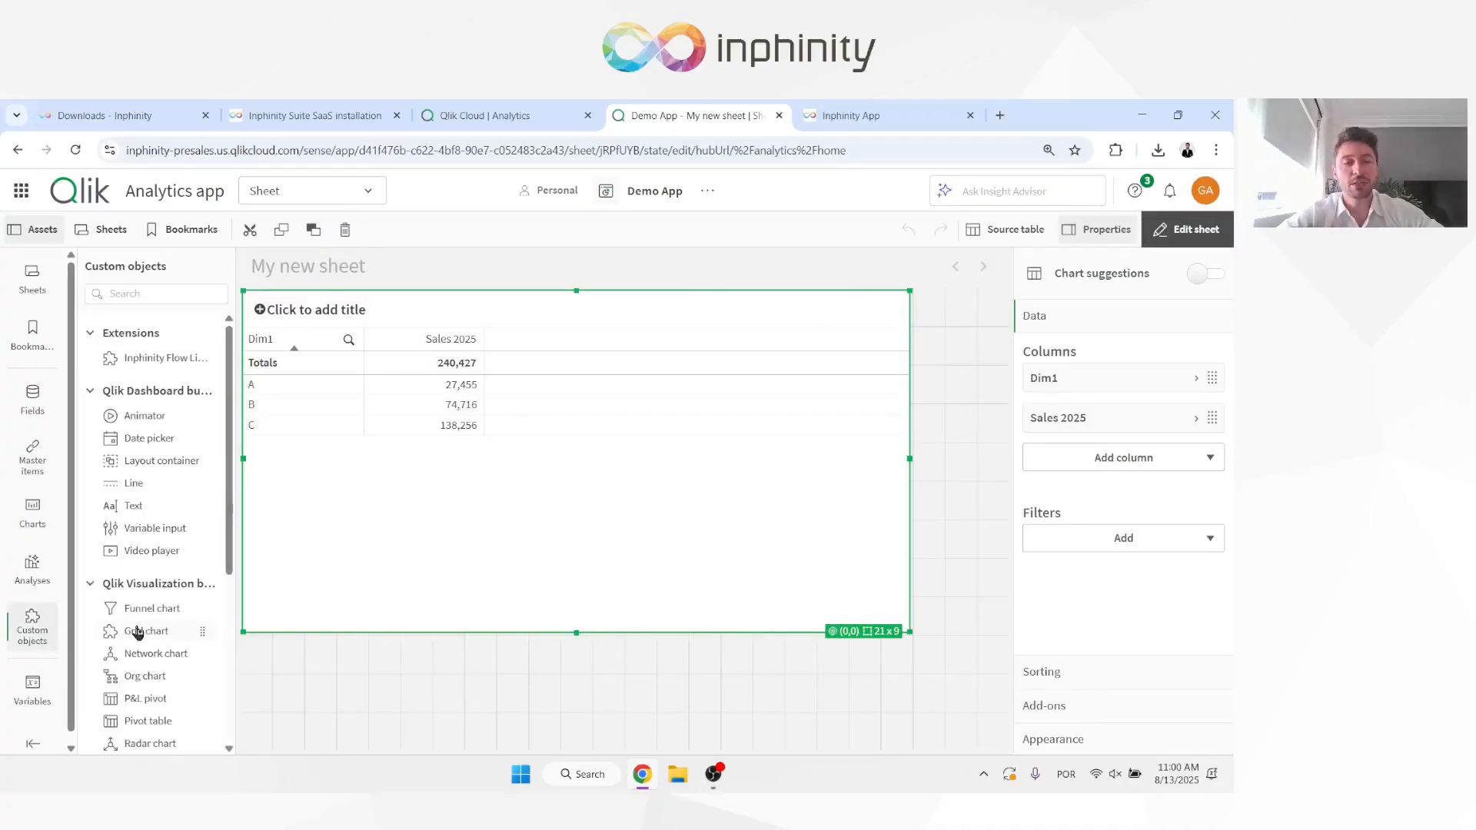
pyautogui.scroll(-4, 137, 632)
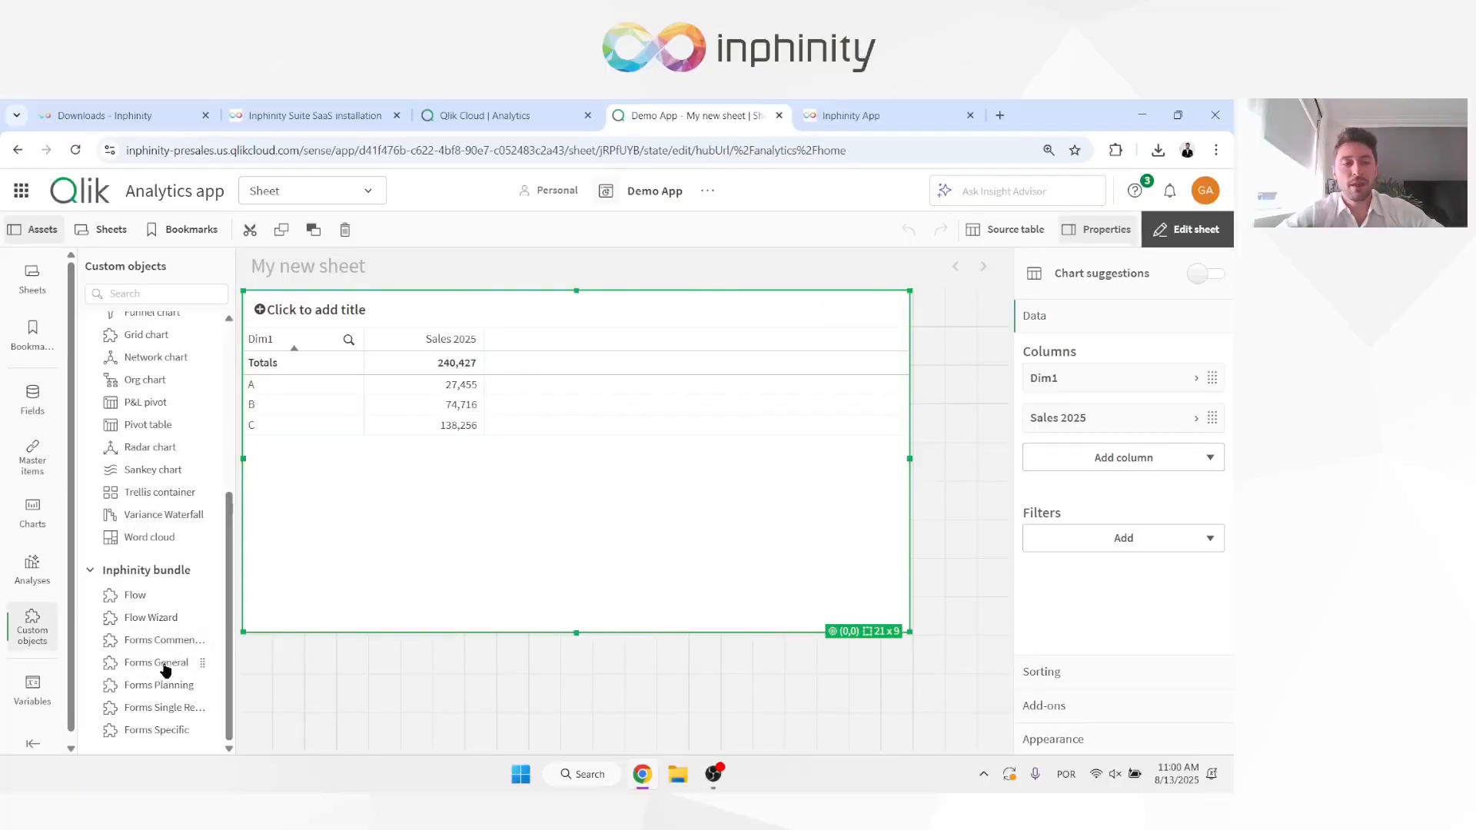
pyautogui.moveTo(154, 663); pyautogui.dragTo(472, 430)
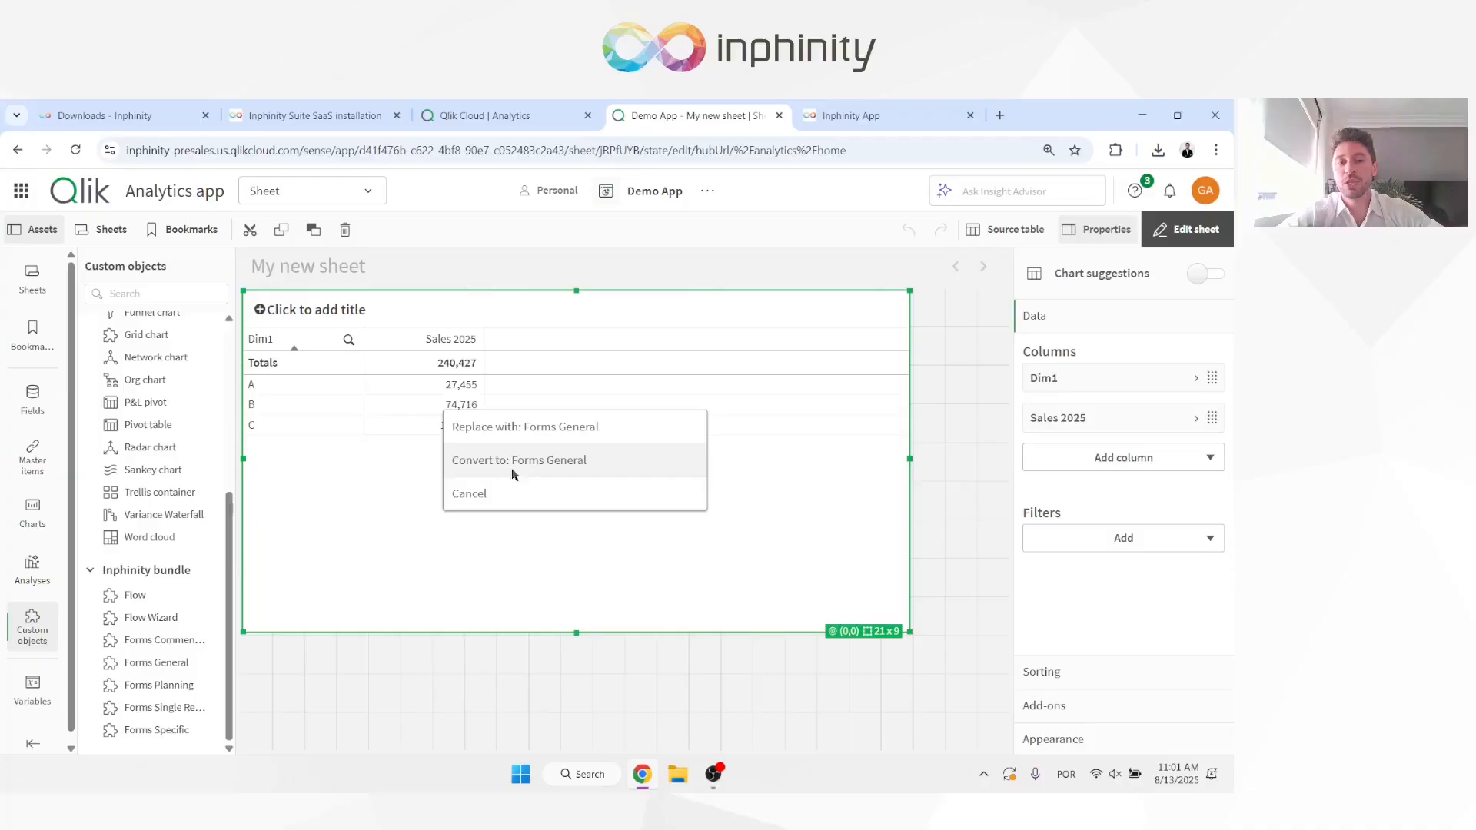
pyautogui.click(562, 472)
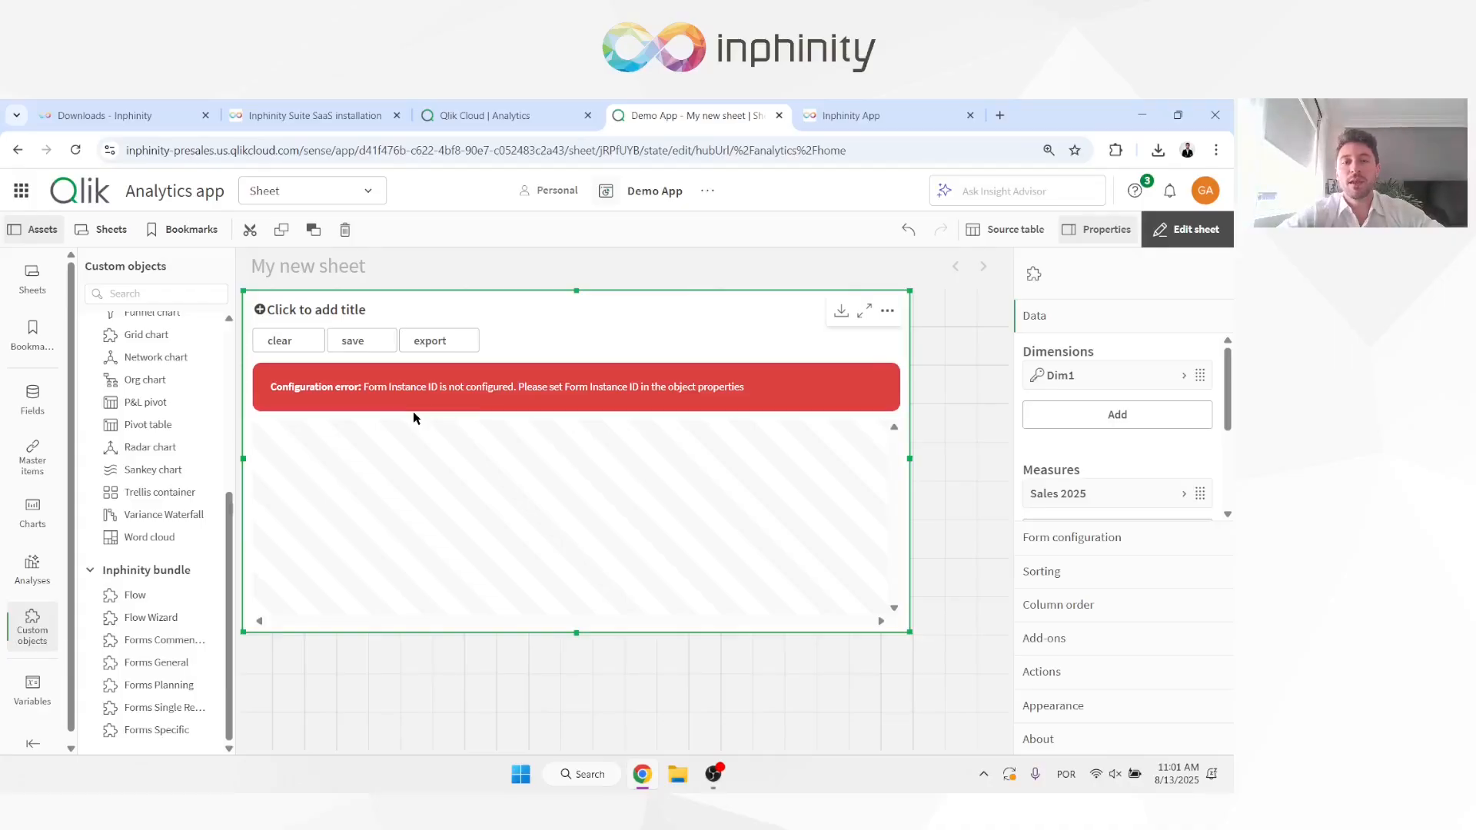
# - Switch to the Inphinity App and open the main info page of Inphinity Forms SaaS
pyautogui.click(834, 125)
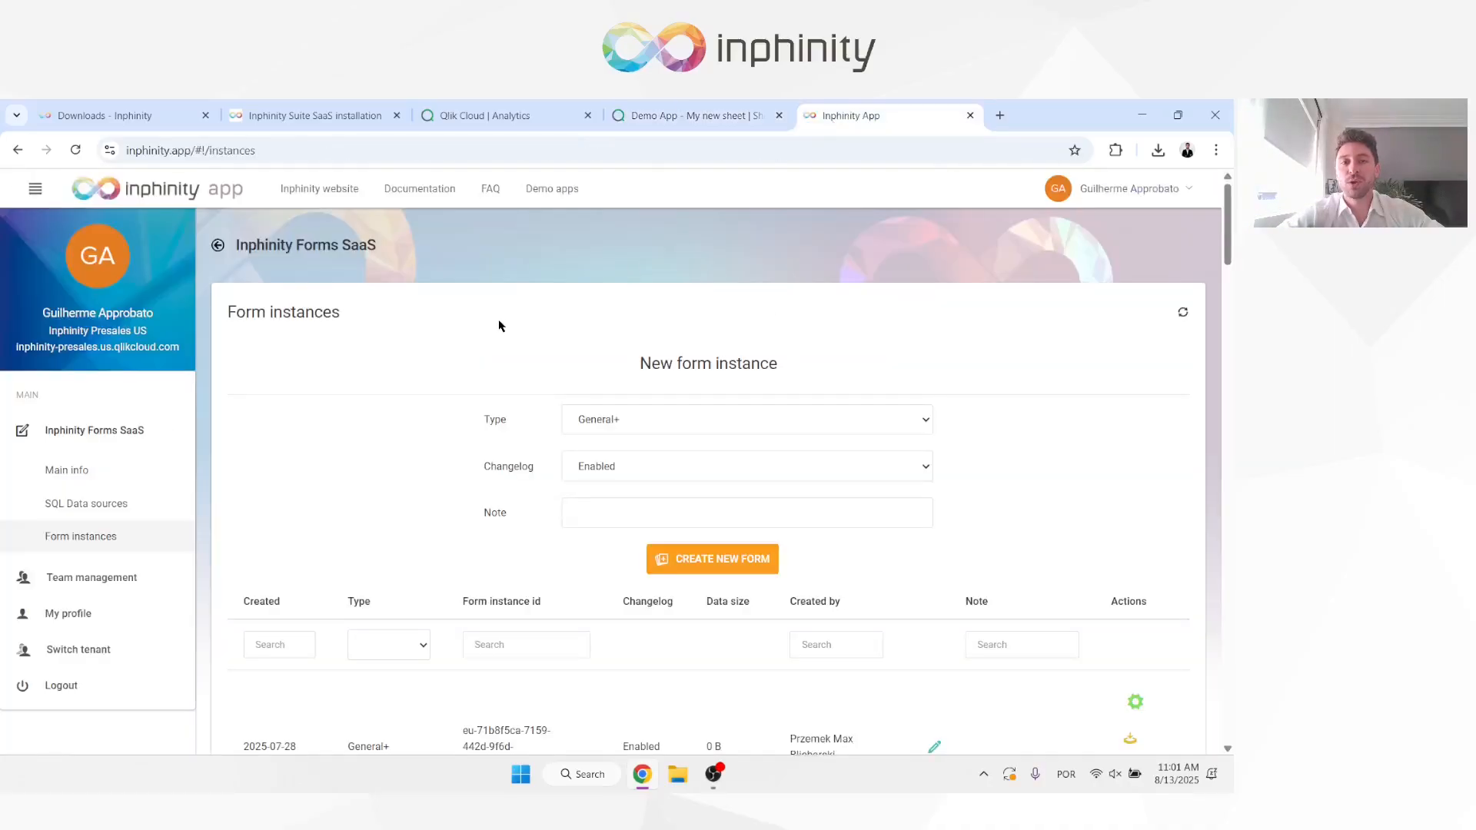
pyautogui.click(99, 472)
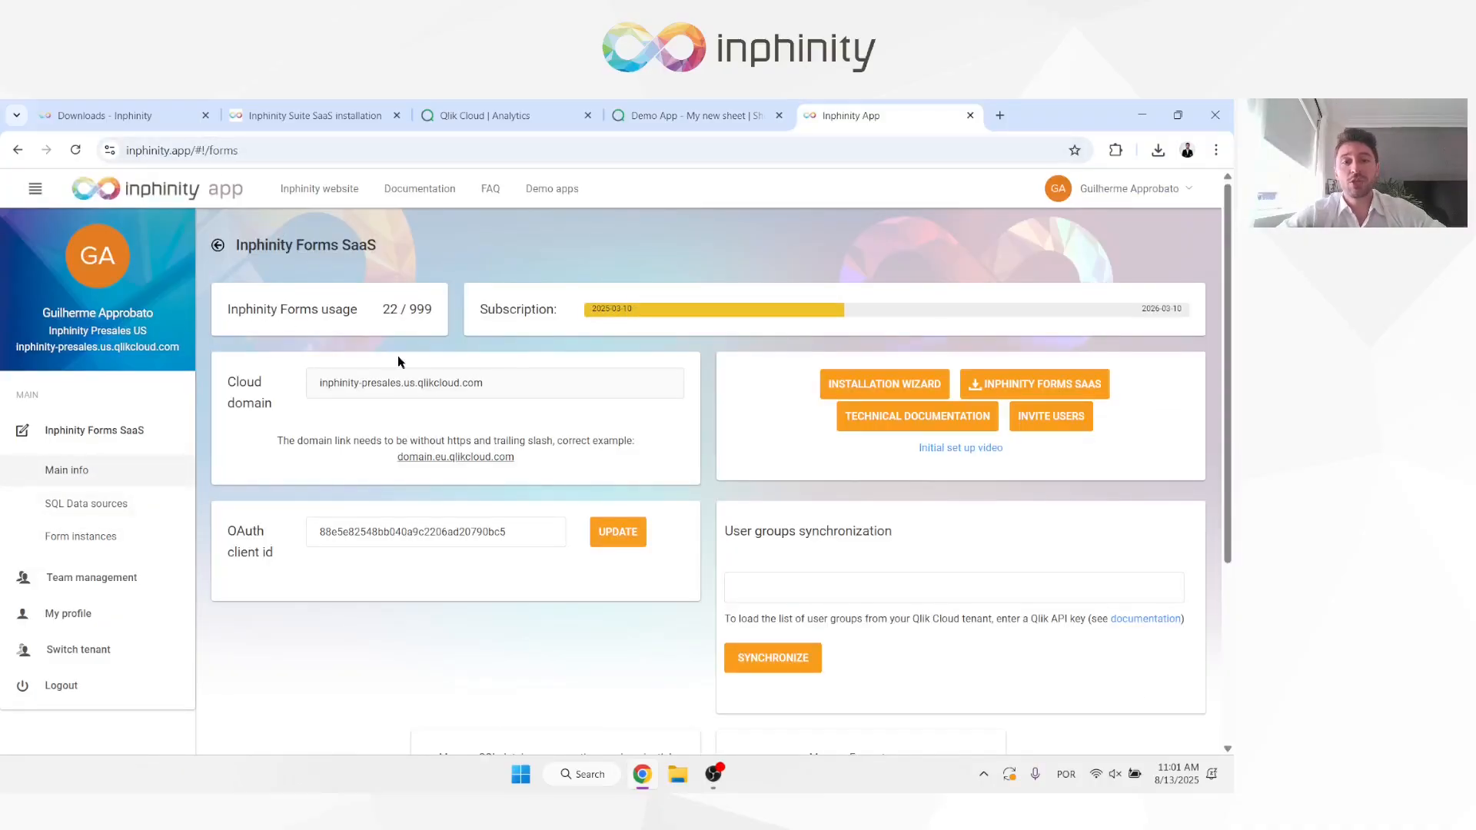
# - Create a General+ form instance with the changelog enabled and the note Demo, and copy its form instance ID
pyautogui.click(69, 538)
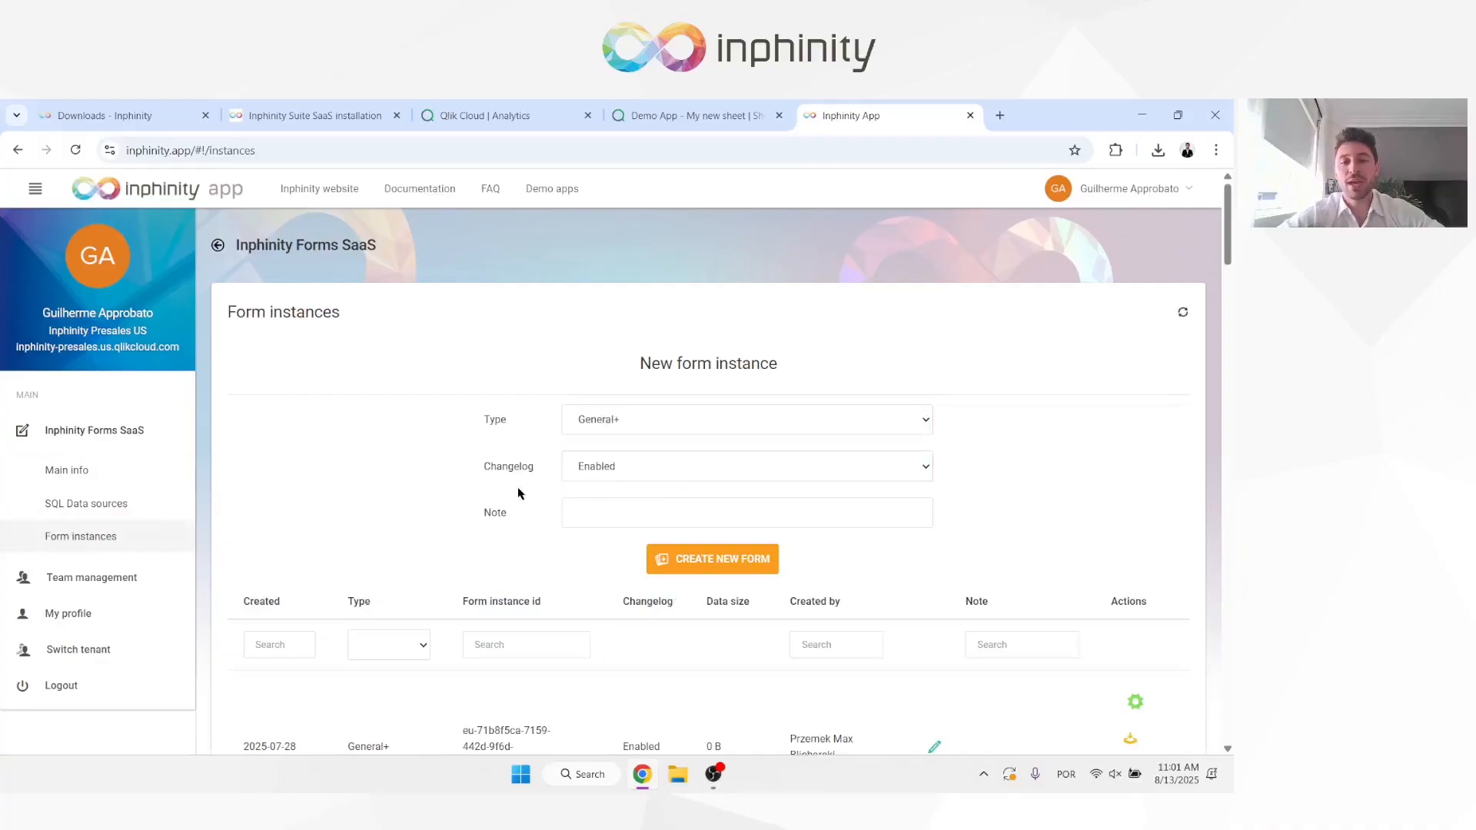
pyautogui.click(590, 514)
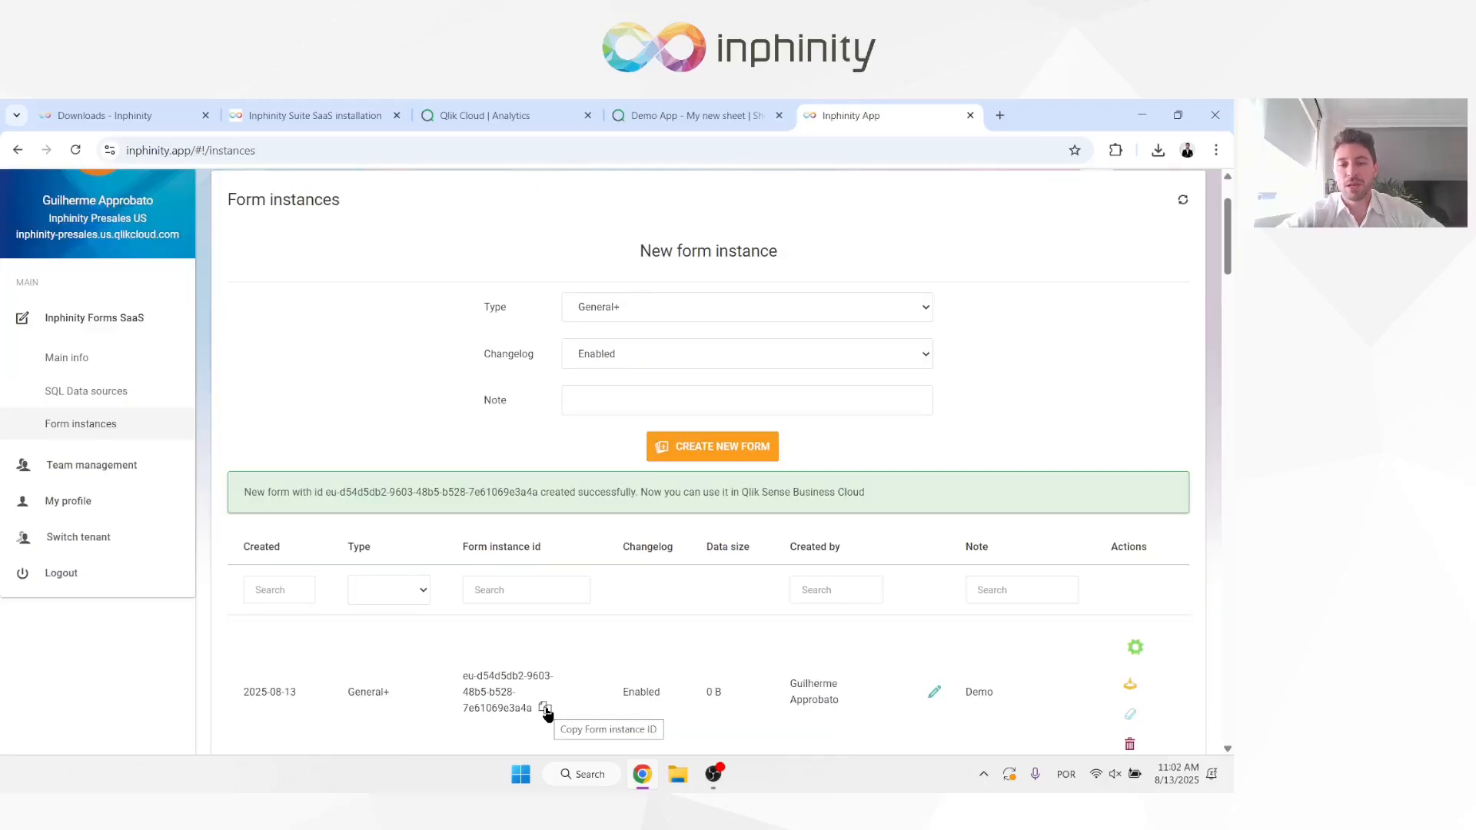
pyautogui.click(545, 710)
# - Switch to the Demo App sheet in Qlik and paste the copied form instance ID into the object's form configuration
pyautogui.click(668, 115)
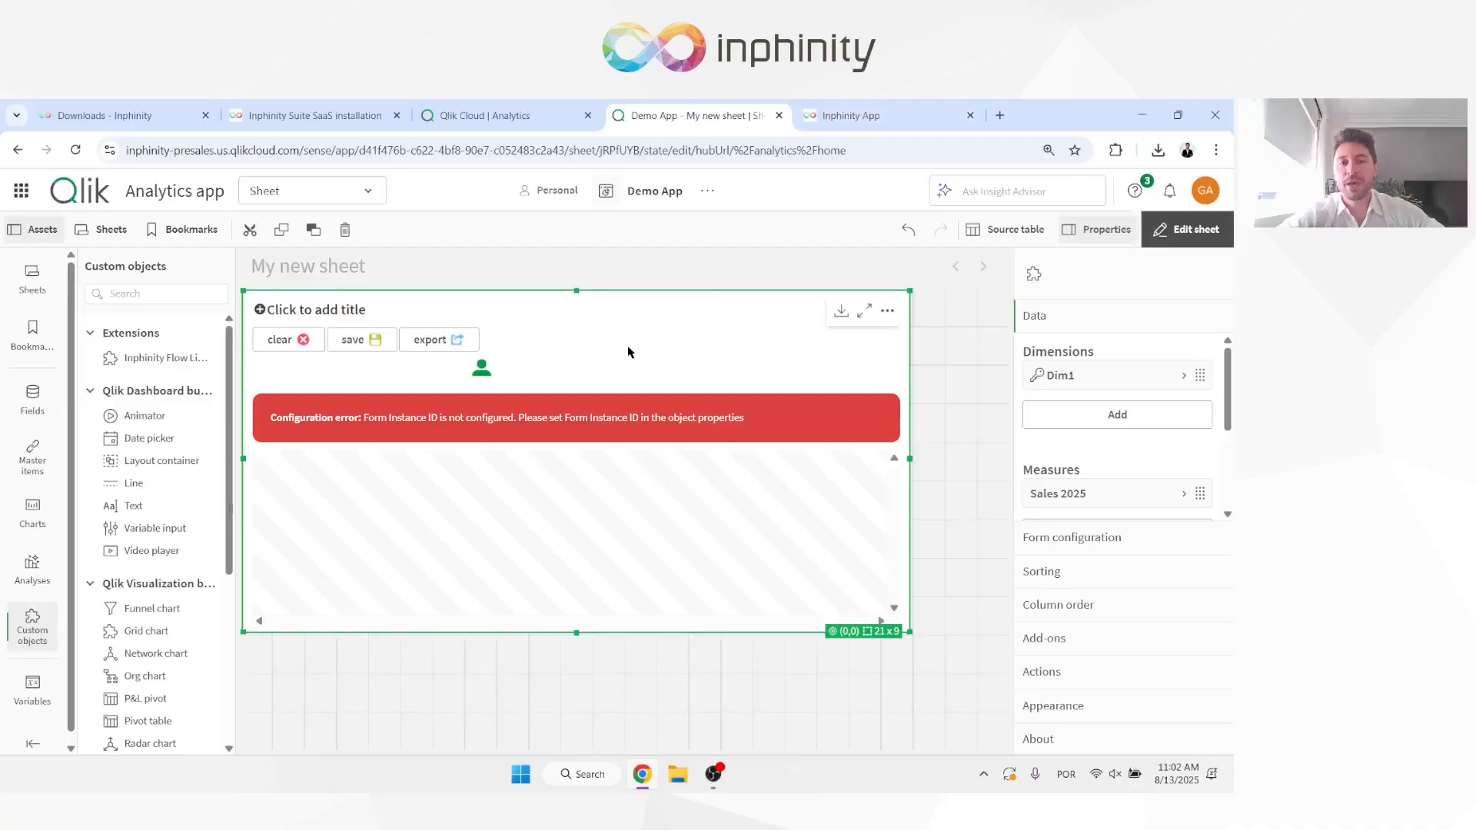
pyautogui.click(1043, 537)
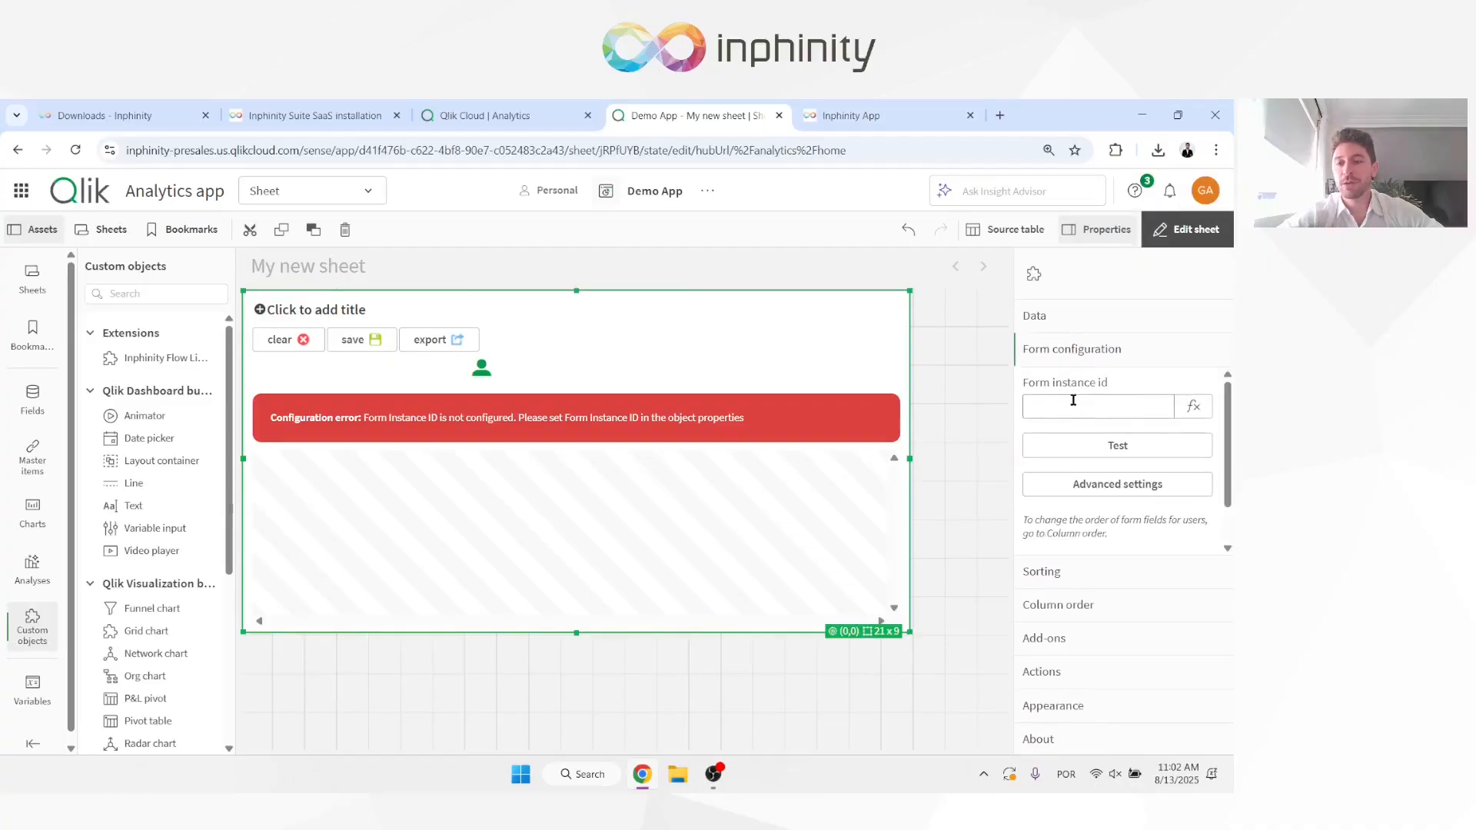
pyautogui.click(1074, 408)
pyautogui.hotkey('ctrl', 'v')
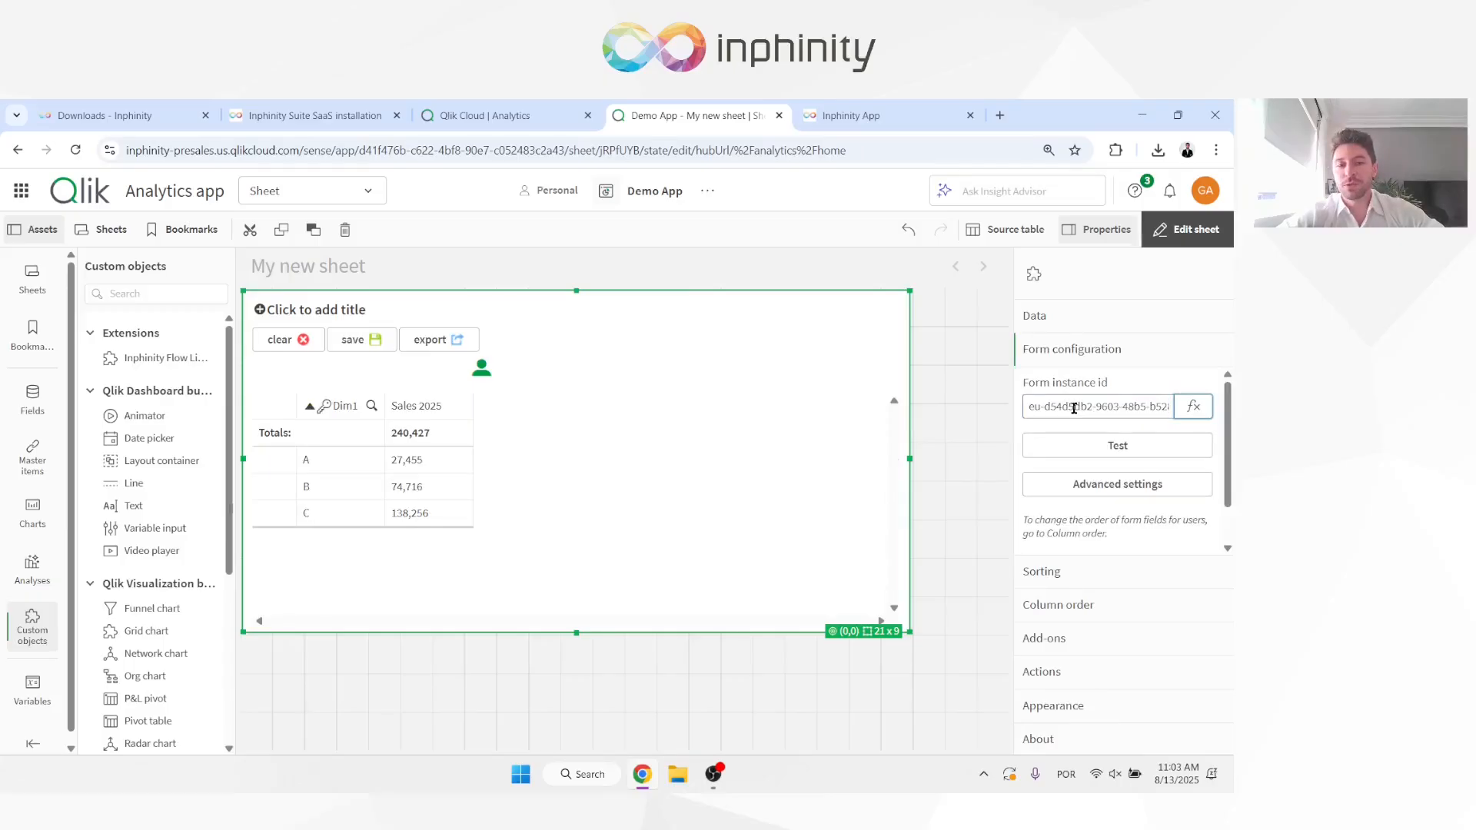
# - Add a Number (formatted) field to the form and set its column name to 2026
pyautogui.scroll(-1, 1074, 408)
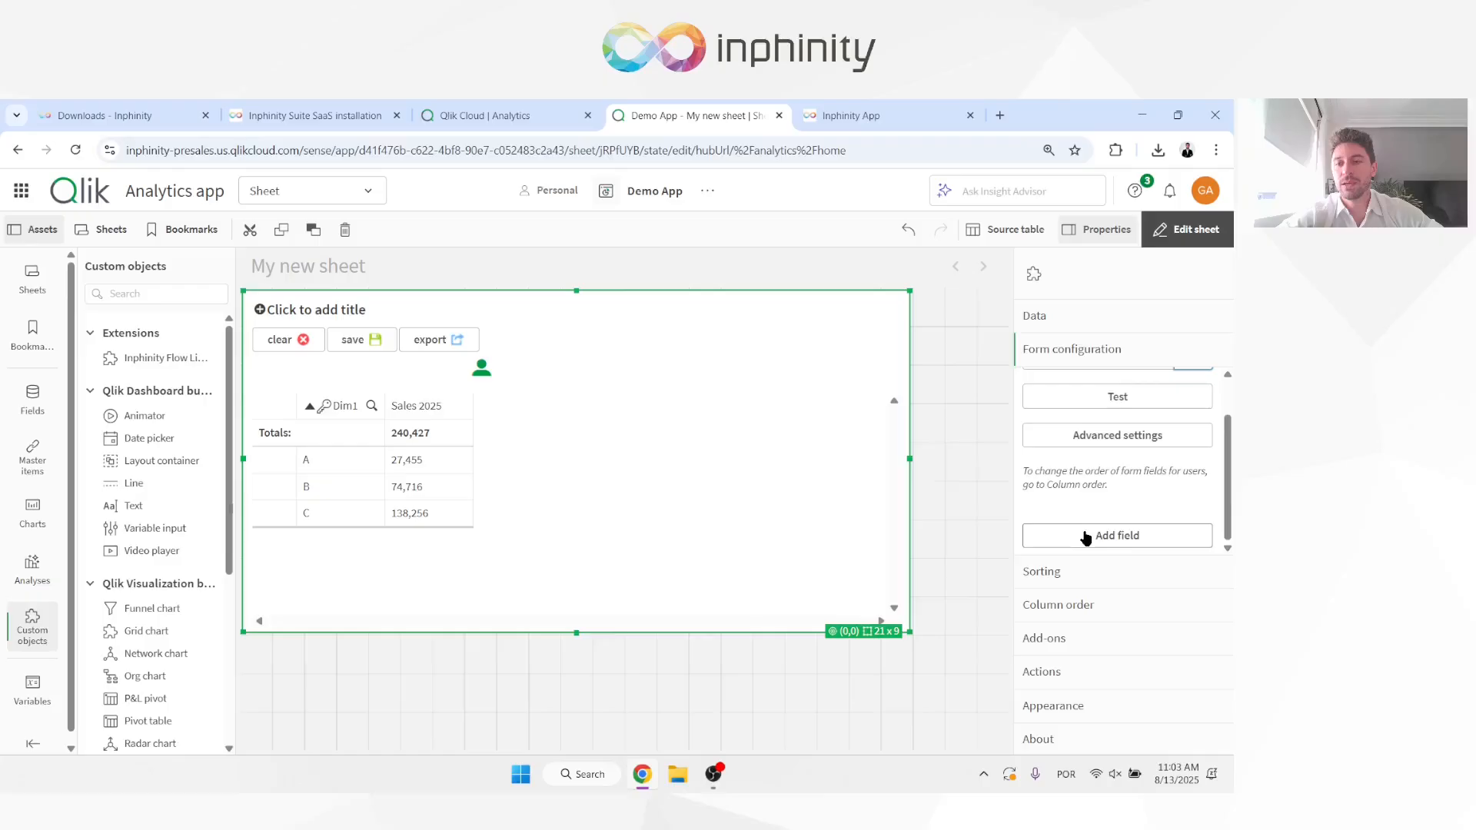
pyautogui.click(1115, 542)
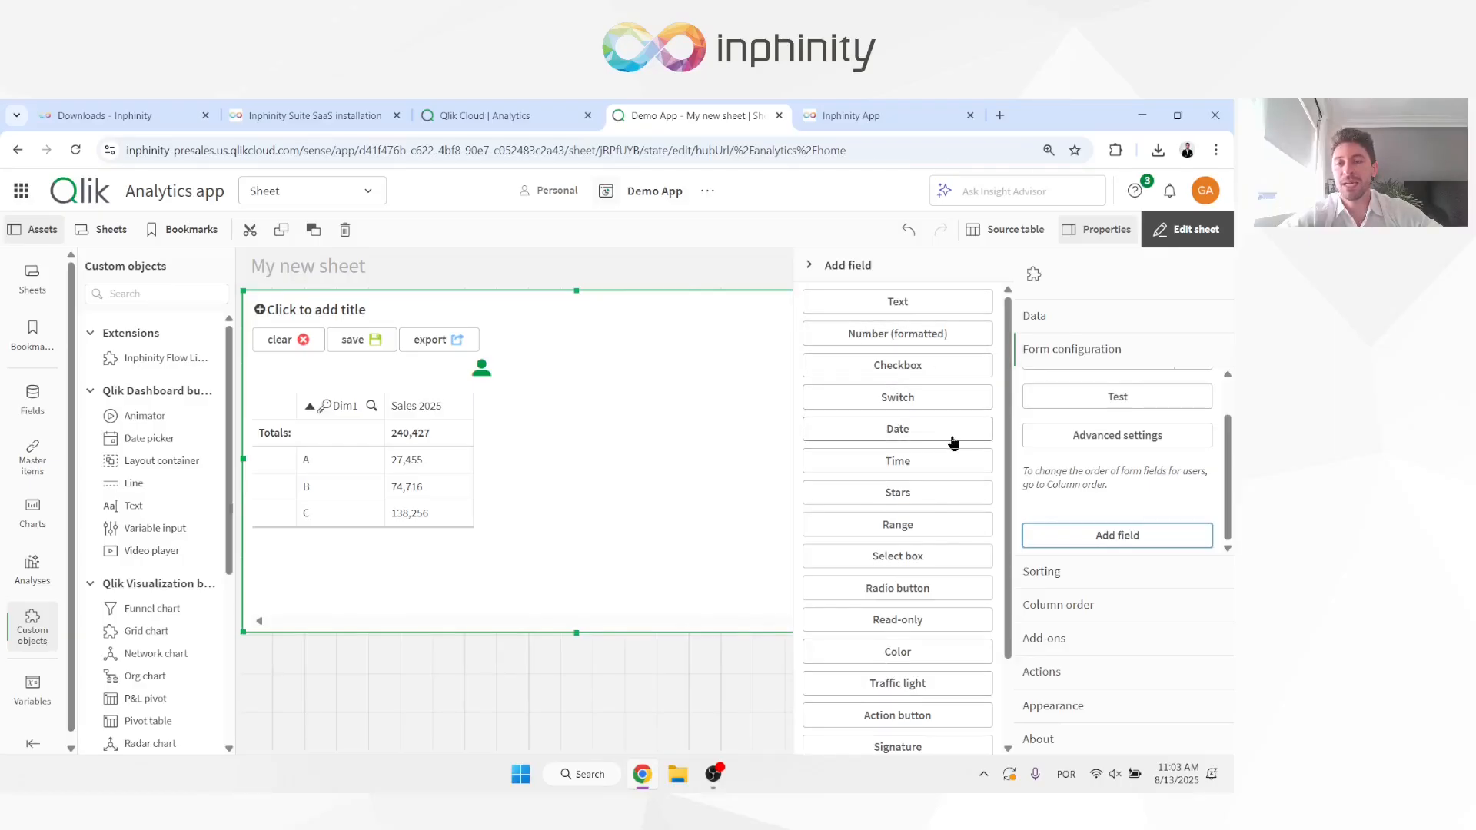
pyautogui.scroll(-2, 901, 557)
pyautogui.scroll(2, 901, 557)
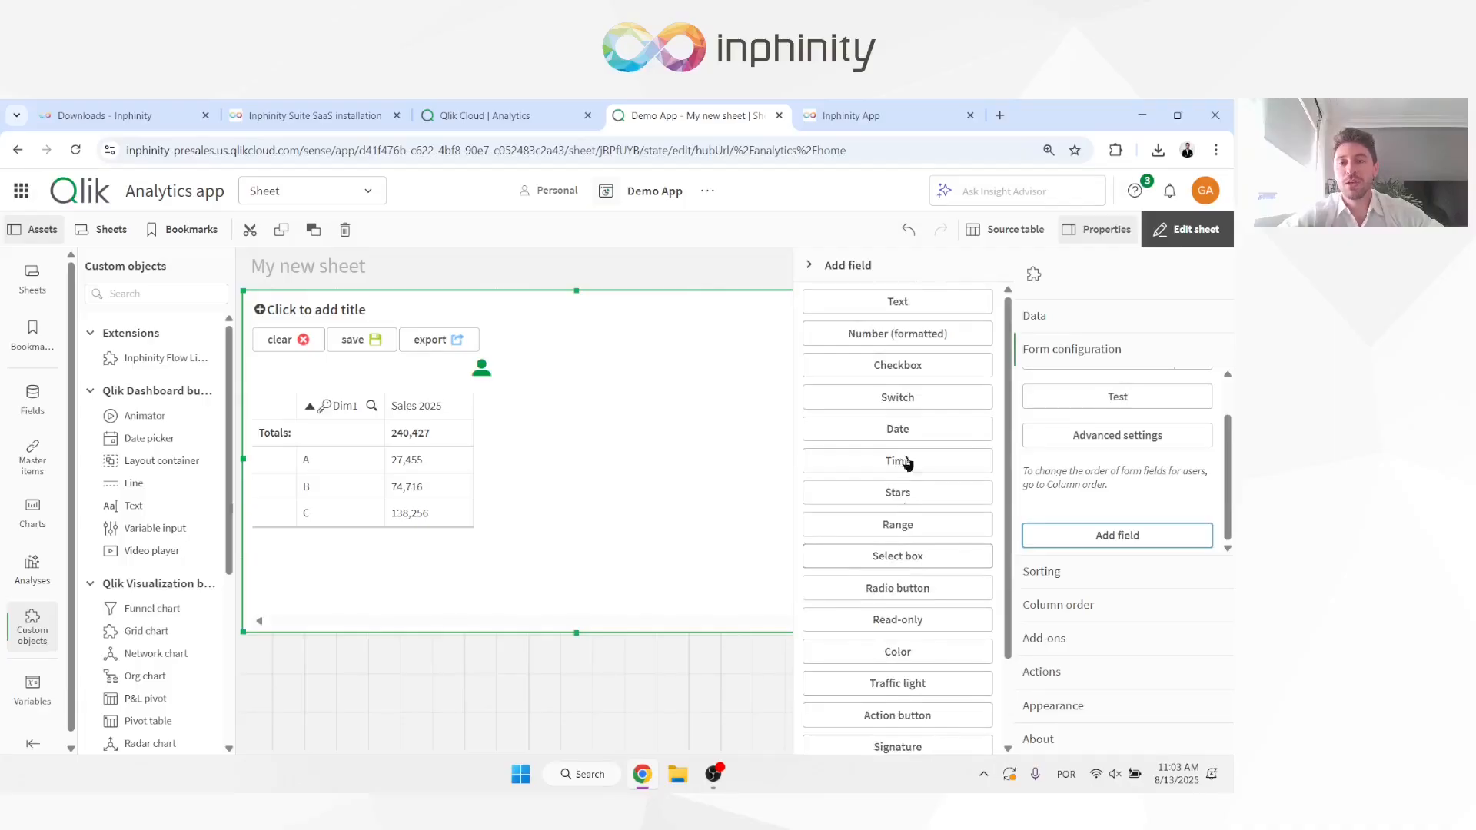
pyautogui.click(908, 332)
pyautogui.click(894, 322)
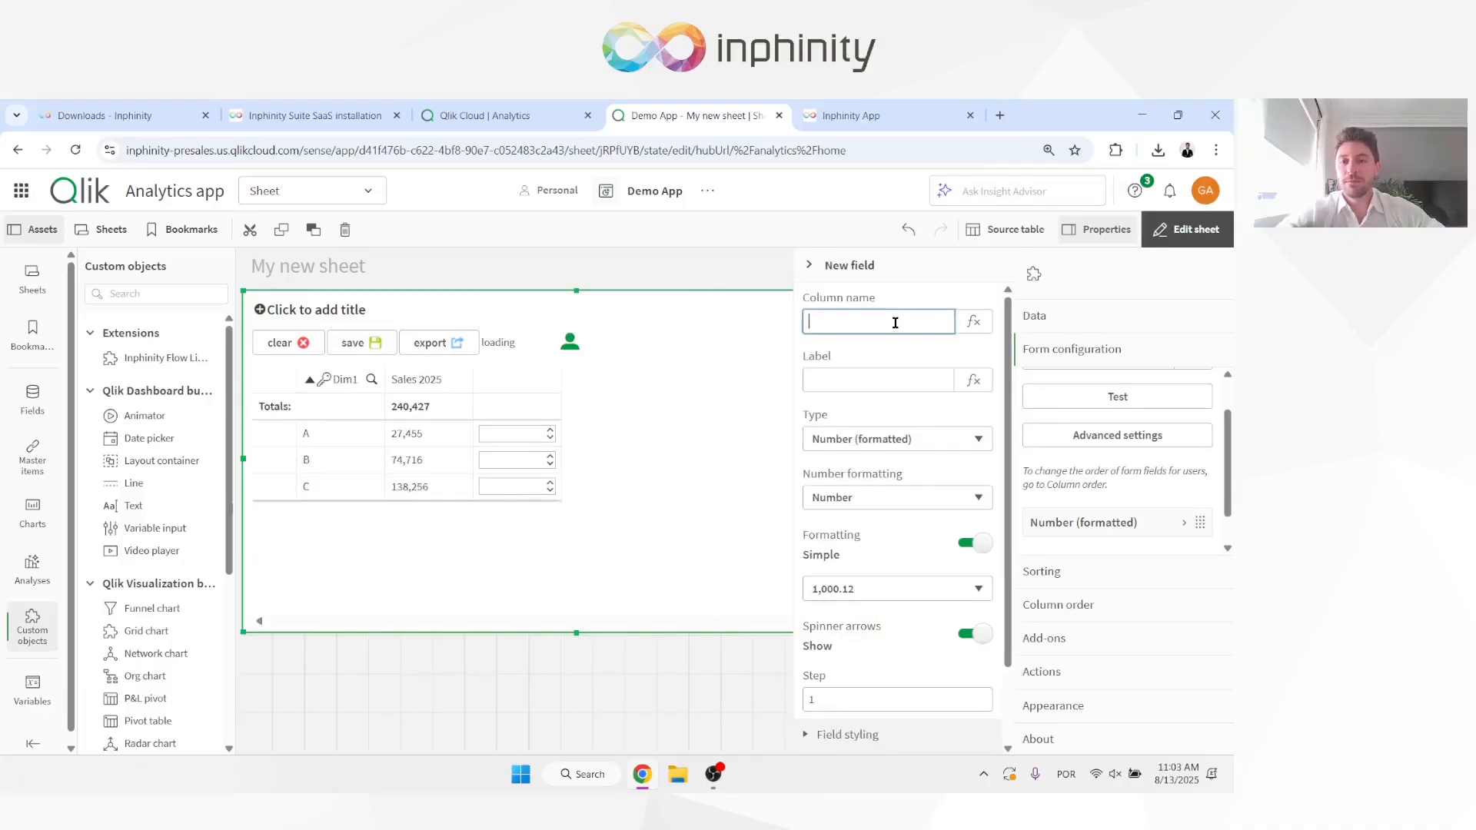
pyautogui.write('2026')
pyautogui.press('Tab')
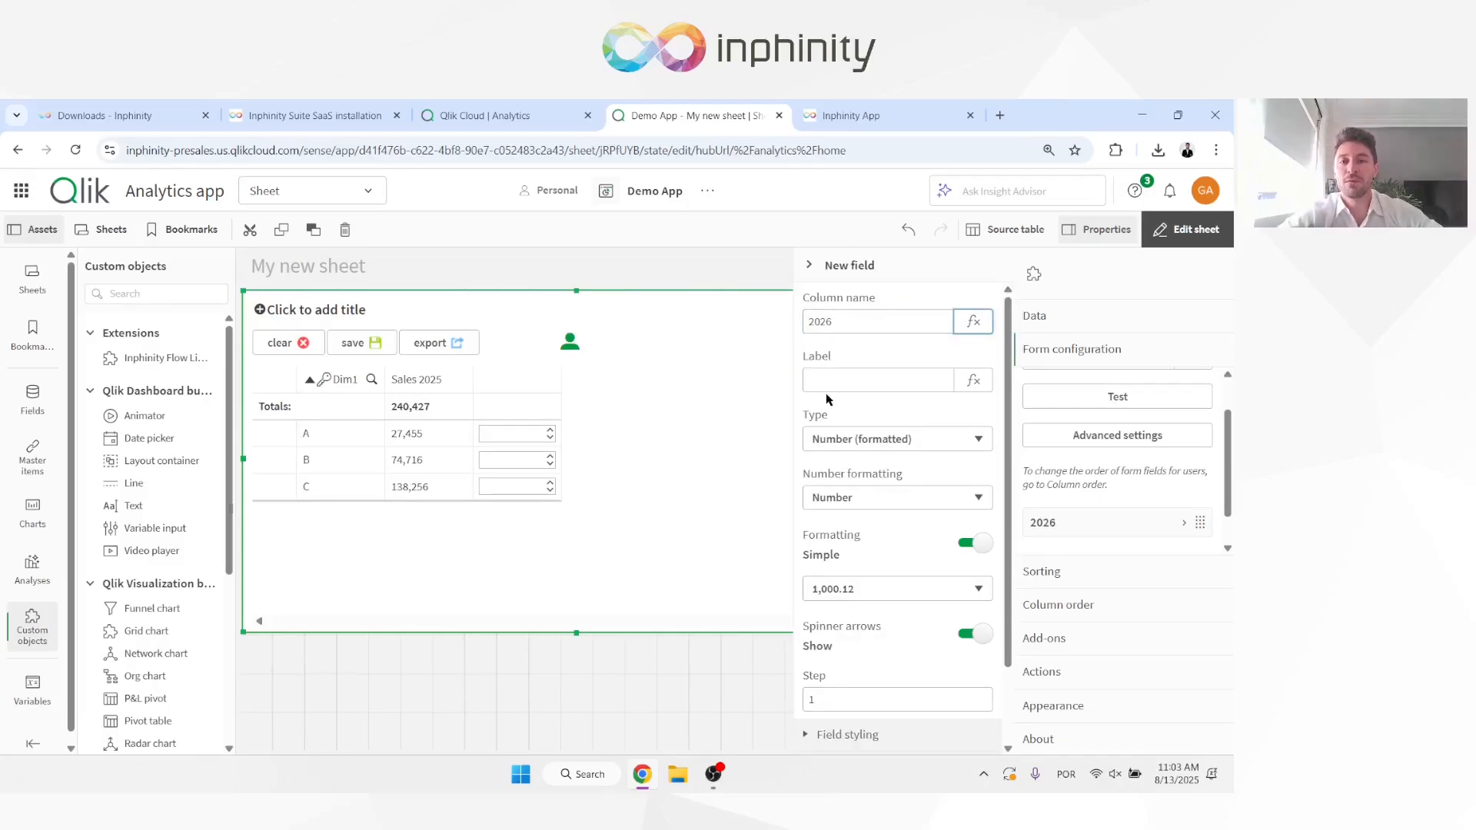
# - Label the number field 2026 and close its settings
pyautogui.click(854, 374)
pyautogui.write('2026')
pyautogui.press('Tab')
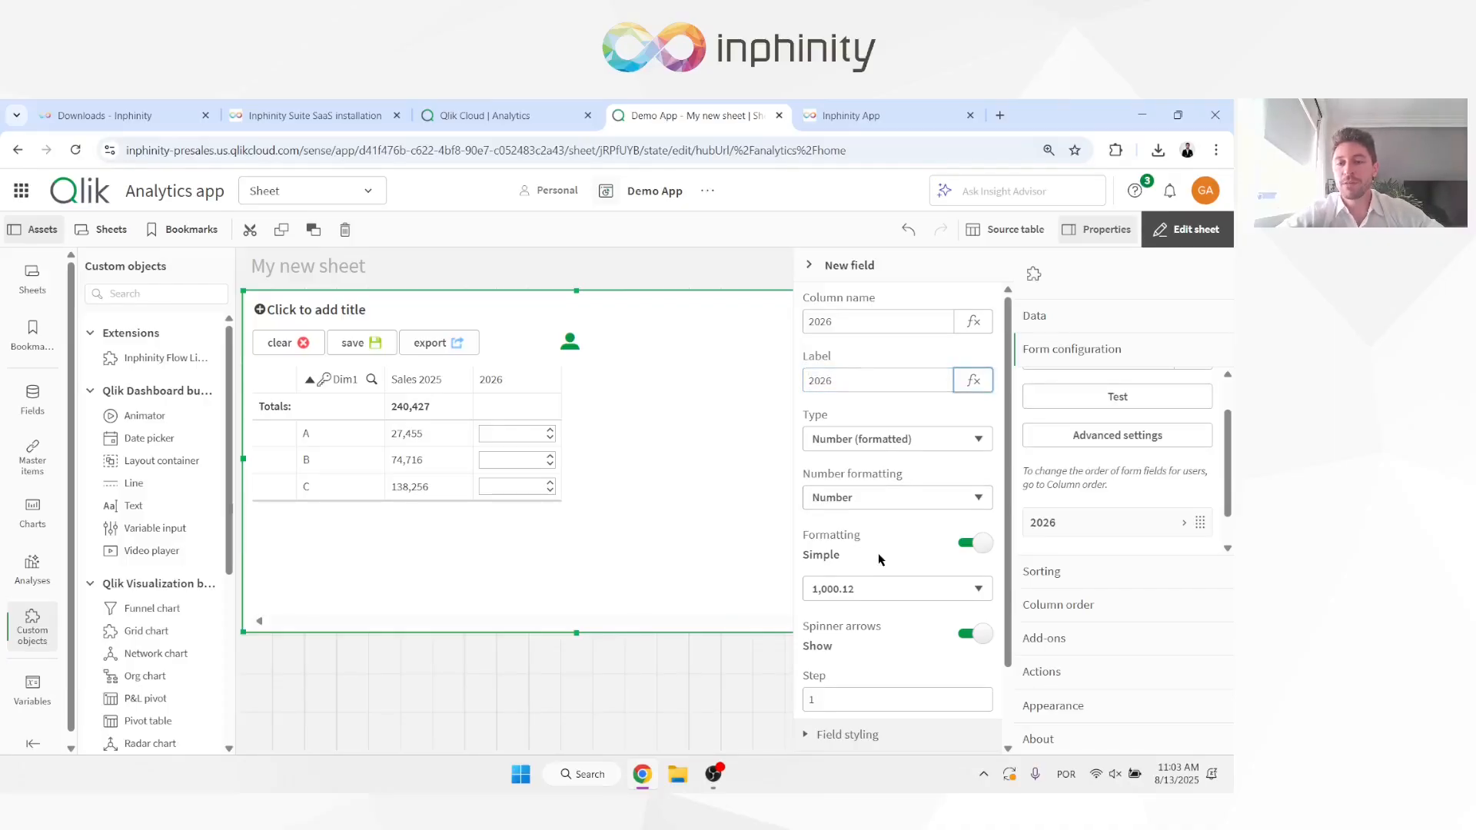
pyautogui.scroll(-1, 881, 559)
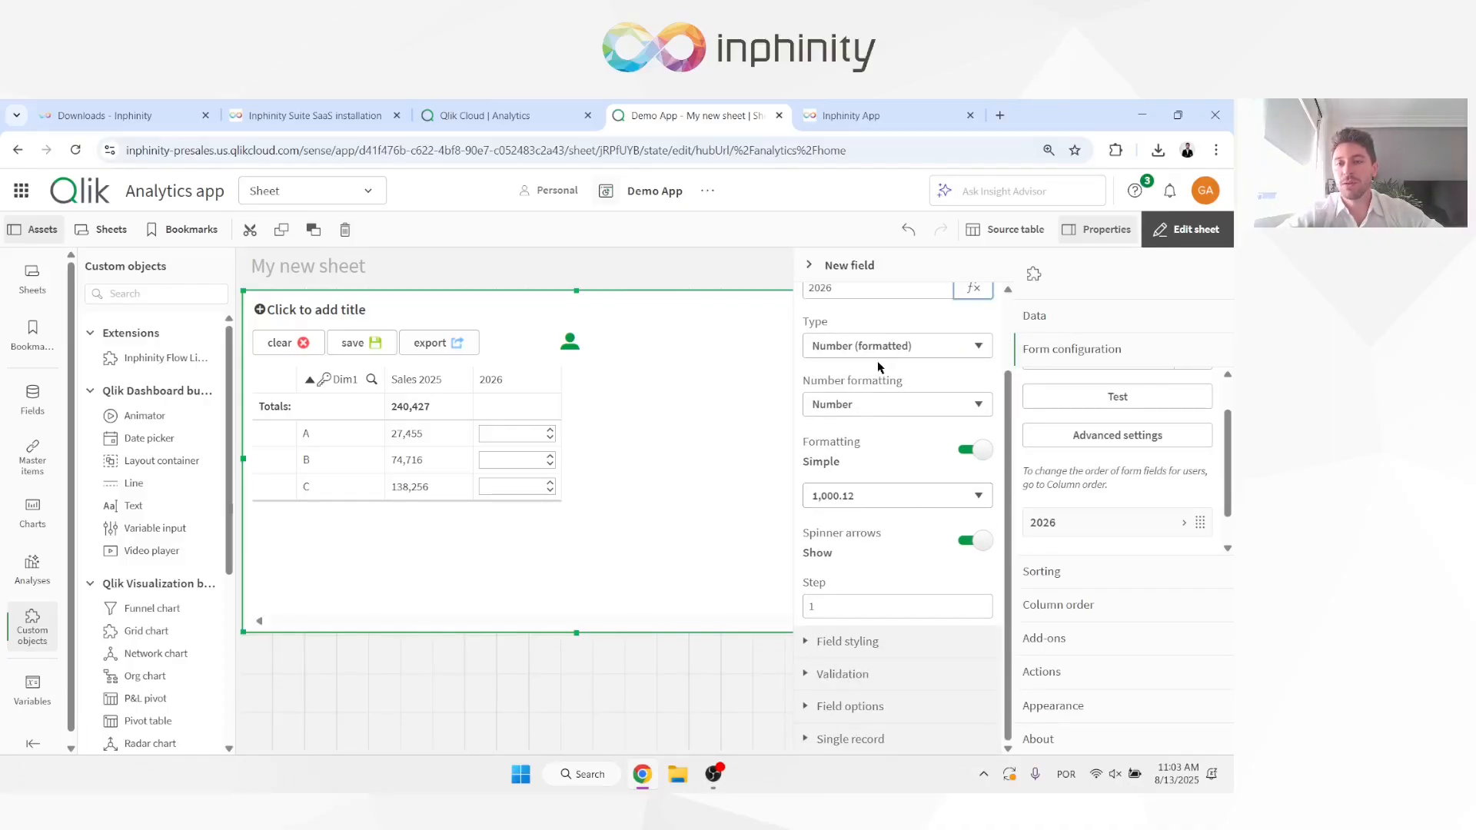
pyautogui.scroll(1, 878, 361)
pyautogui.click(871, 275)
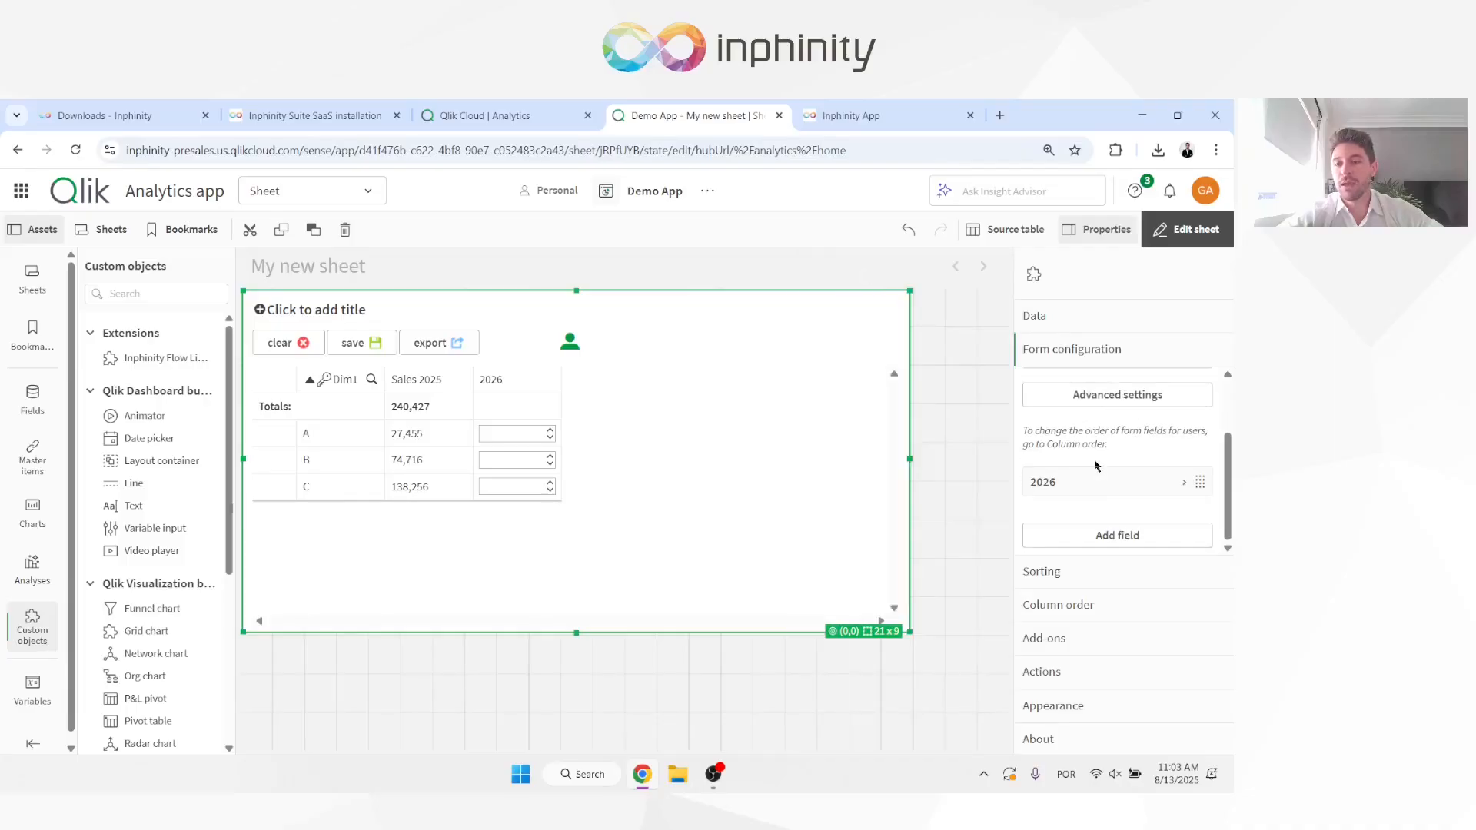
# - Add a Text field to the form with Notes as both column name and label
pyautogui.click(1113, 538)
pyautogui.click(901, 306)
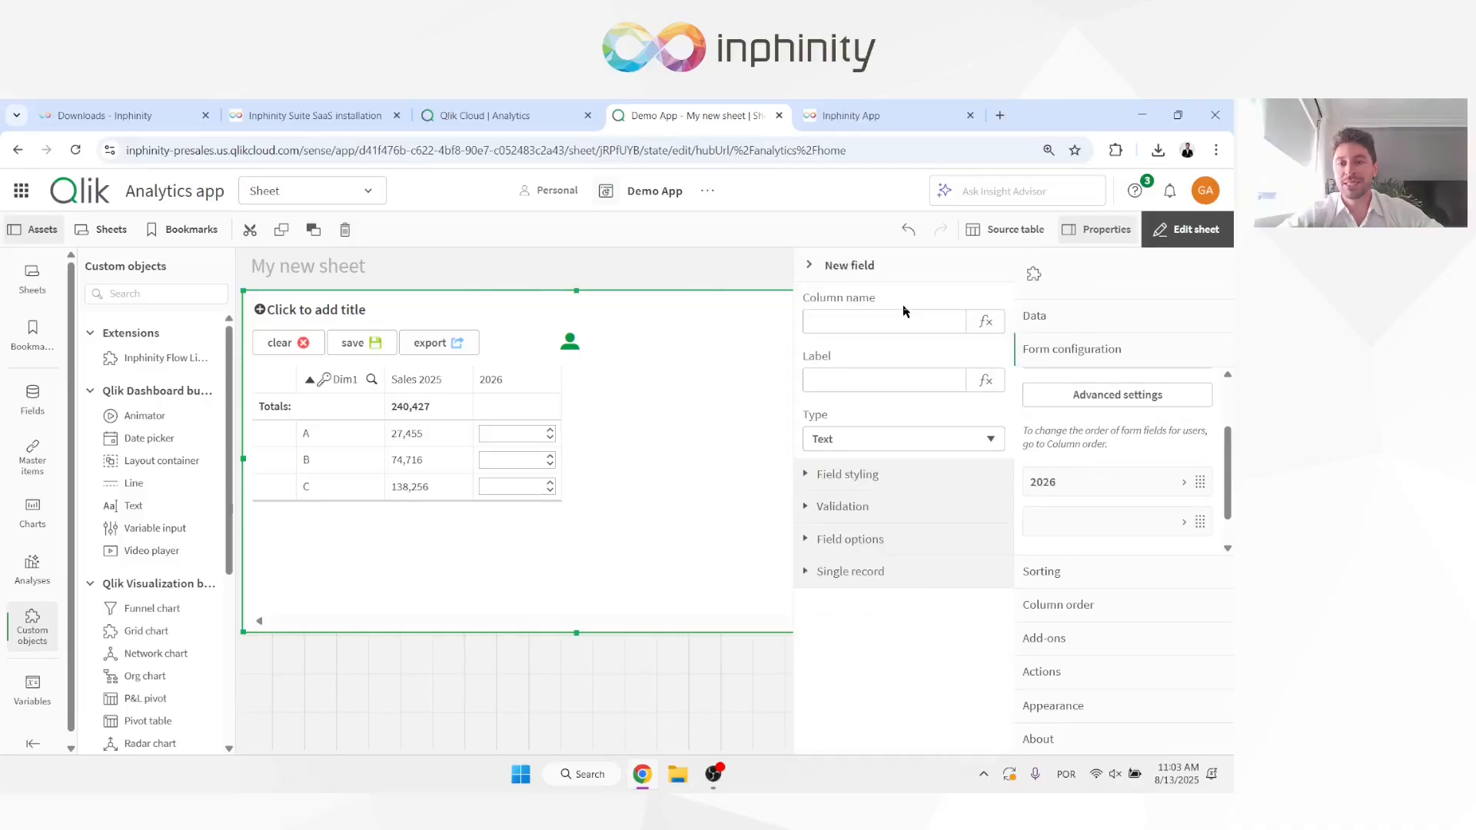
pyautogui.click(893, 317)
pyautogui.write('Notes')
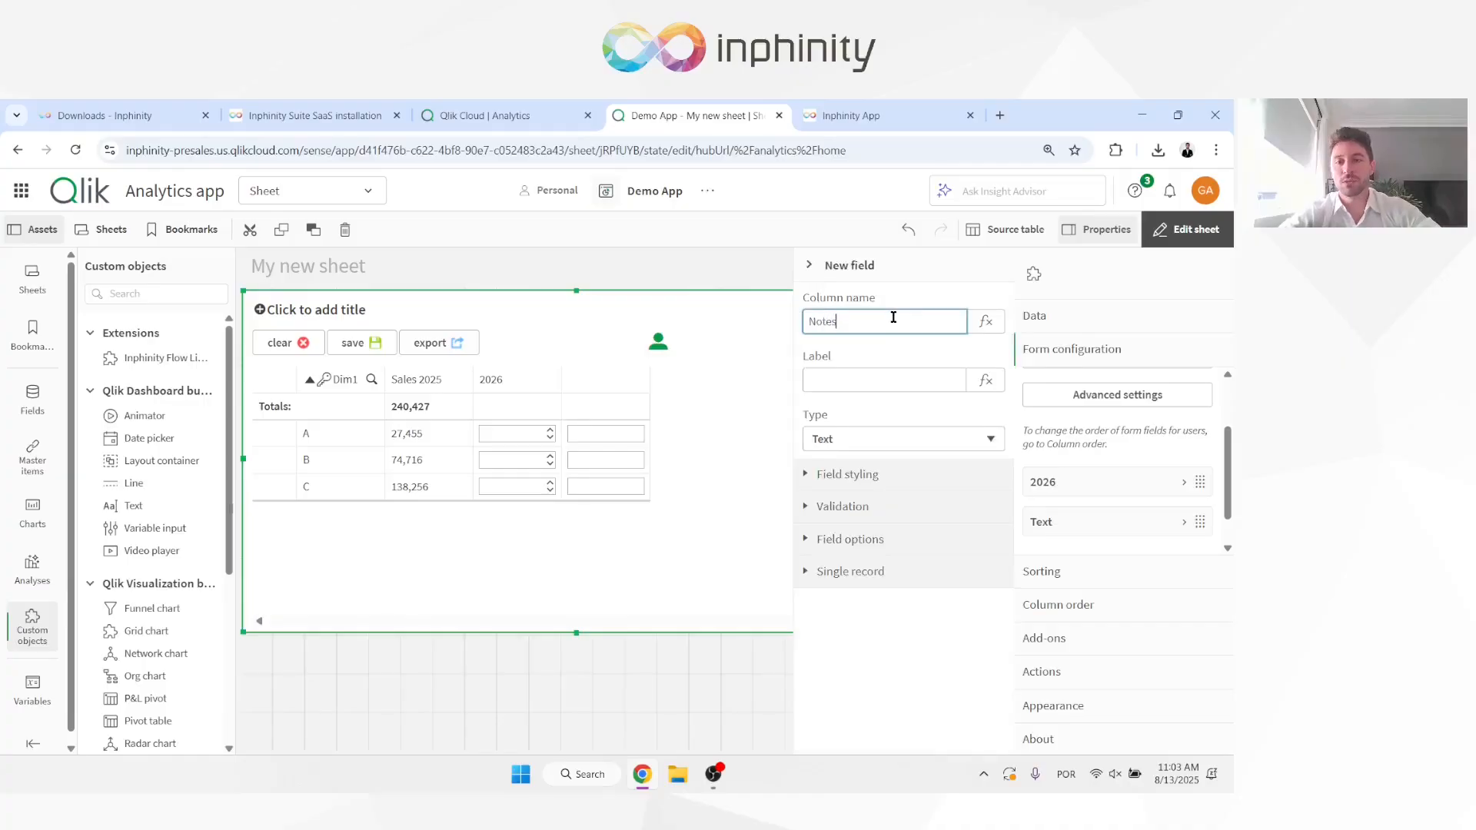
pyautogui.press('Tab')
pyautogui.write('Notes')
pyautogui.press('Tab')
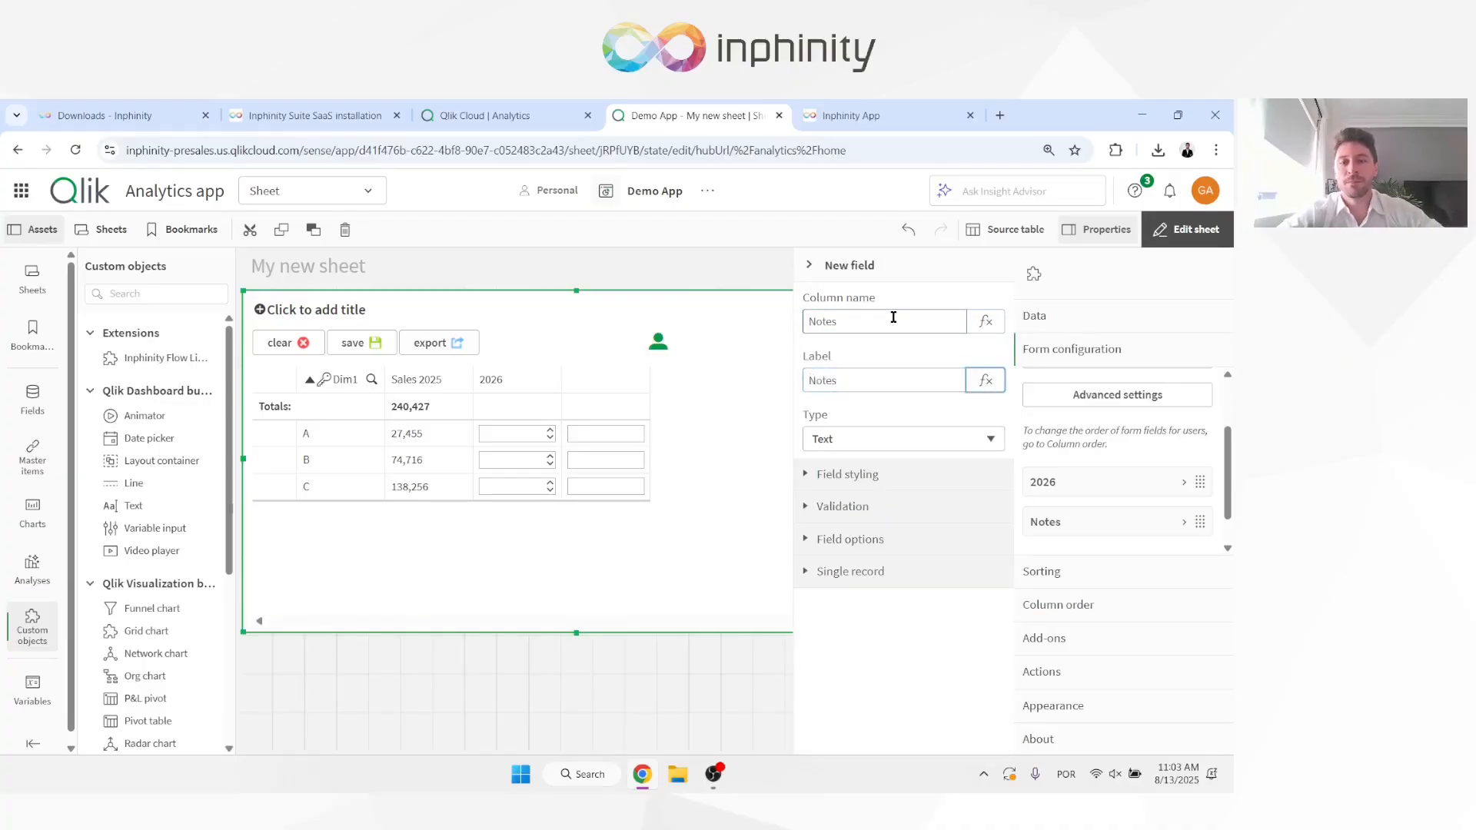
# - Set the Notes column width to 200 pixels in the field styling and finish editing the sheet
pyautogui.click(850, 470)
pyautogui.moveTo(815, 644); pyautogui.dragTo(803, 652)
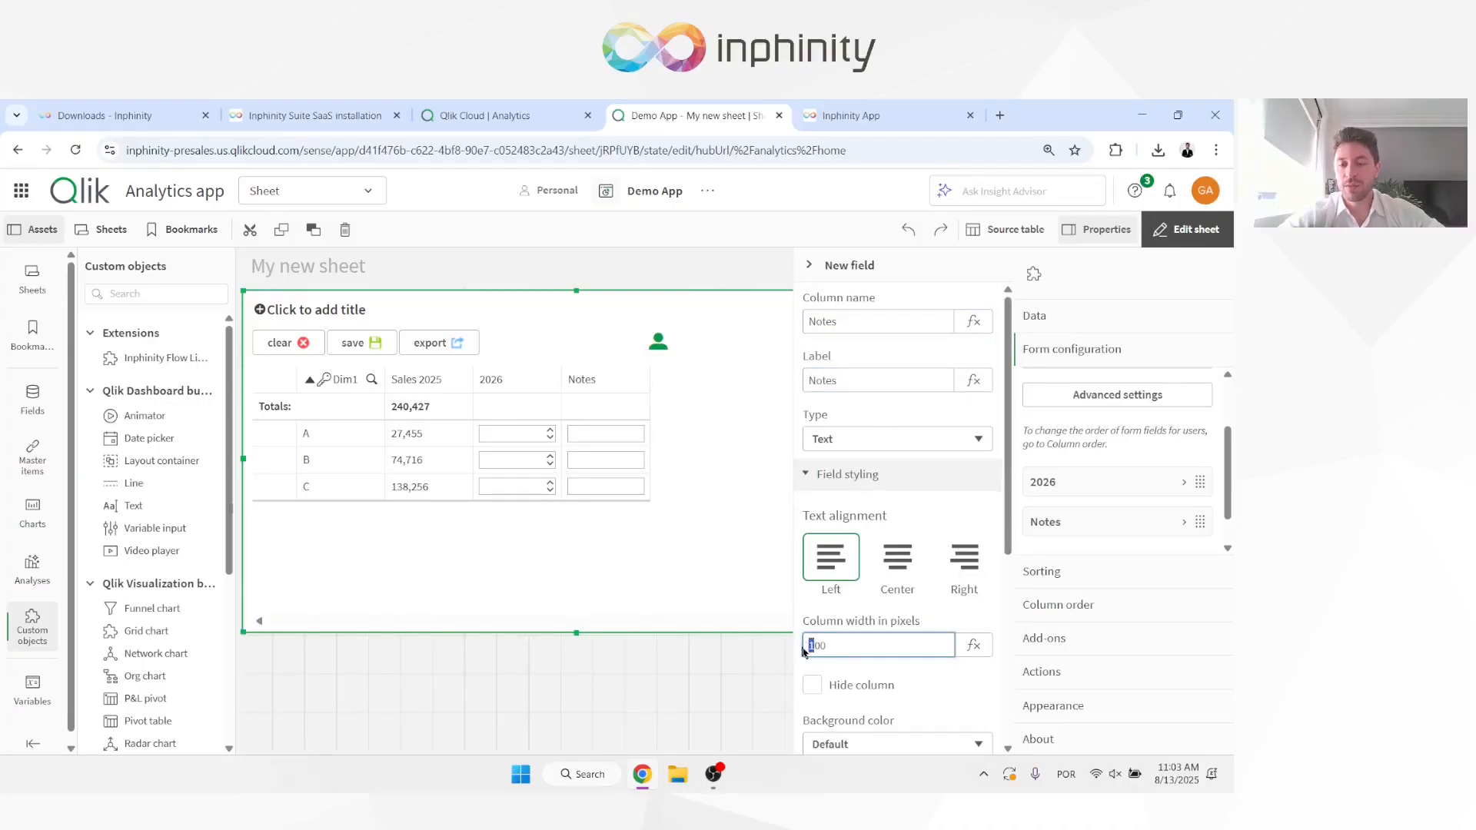
pyautogui.write('2')
pyautogui.press('Tab')
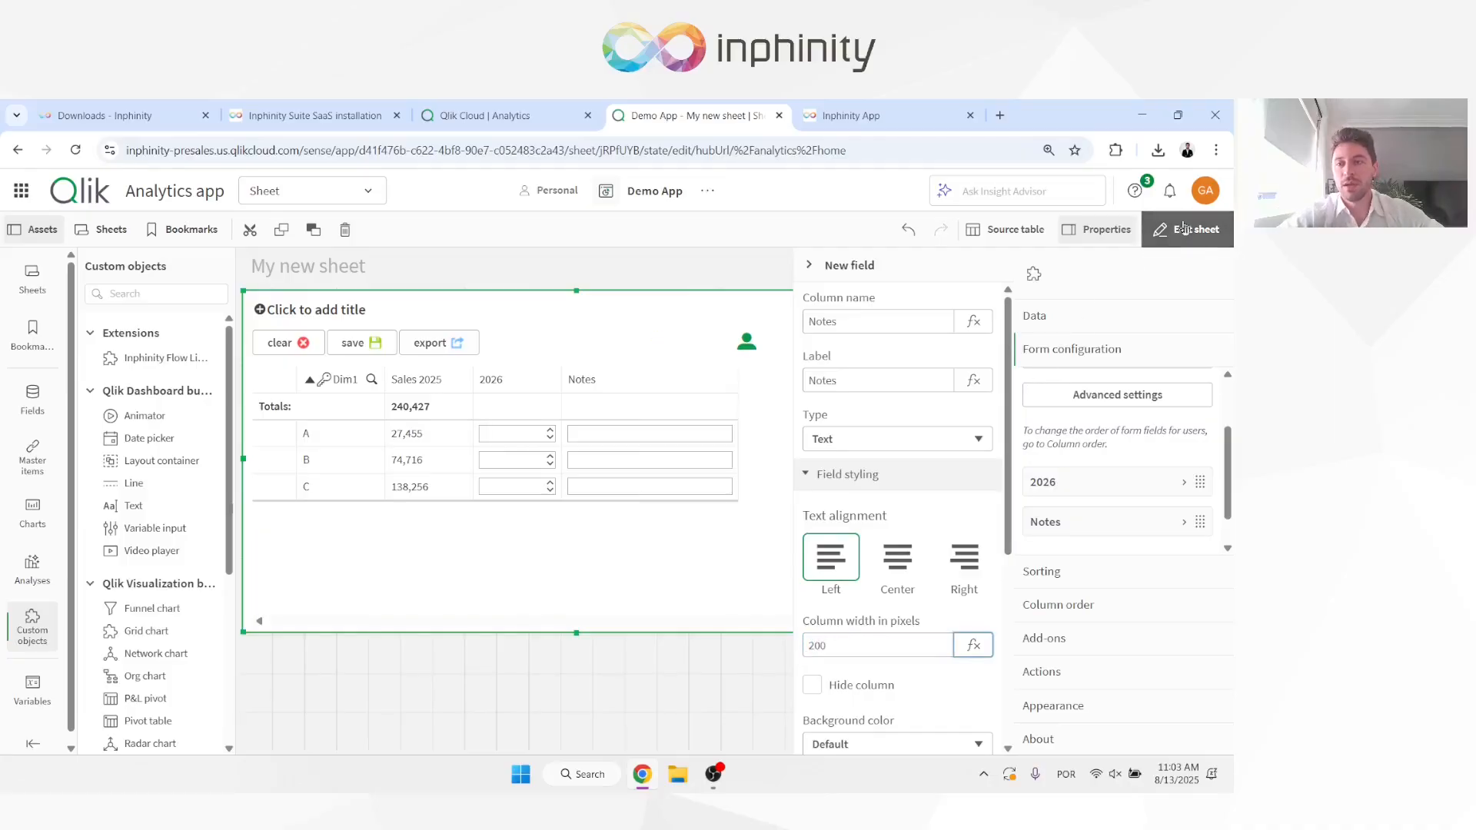
pyautogui.click(1188, 229)
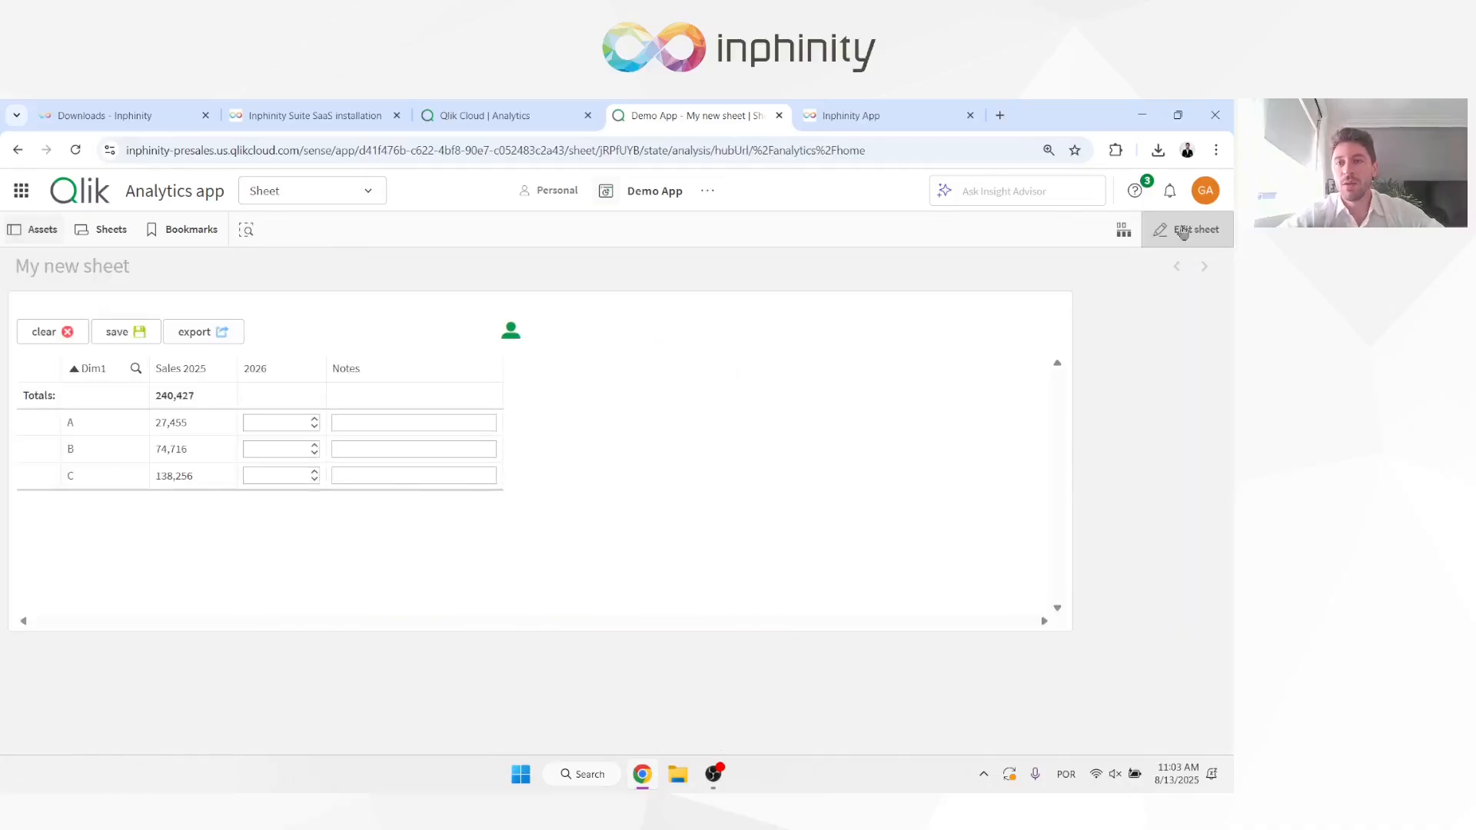
# - Enter 35000 under 2026 and the note "First comment" in row A, and save the form
pyautogui.click(263, 424)
pyautogui.write('35000')
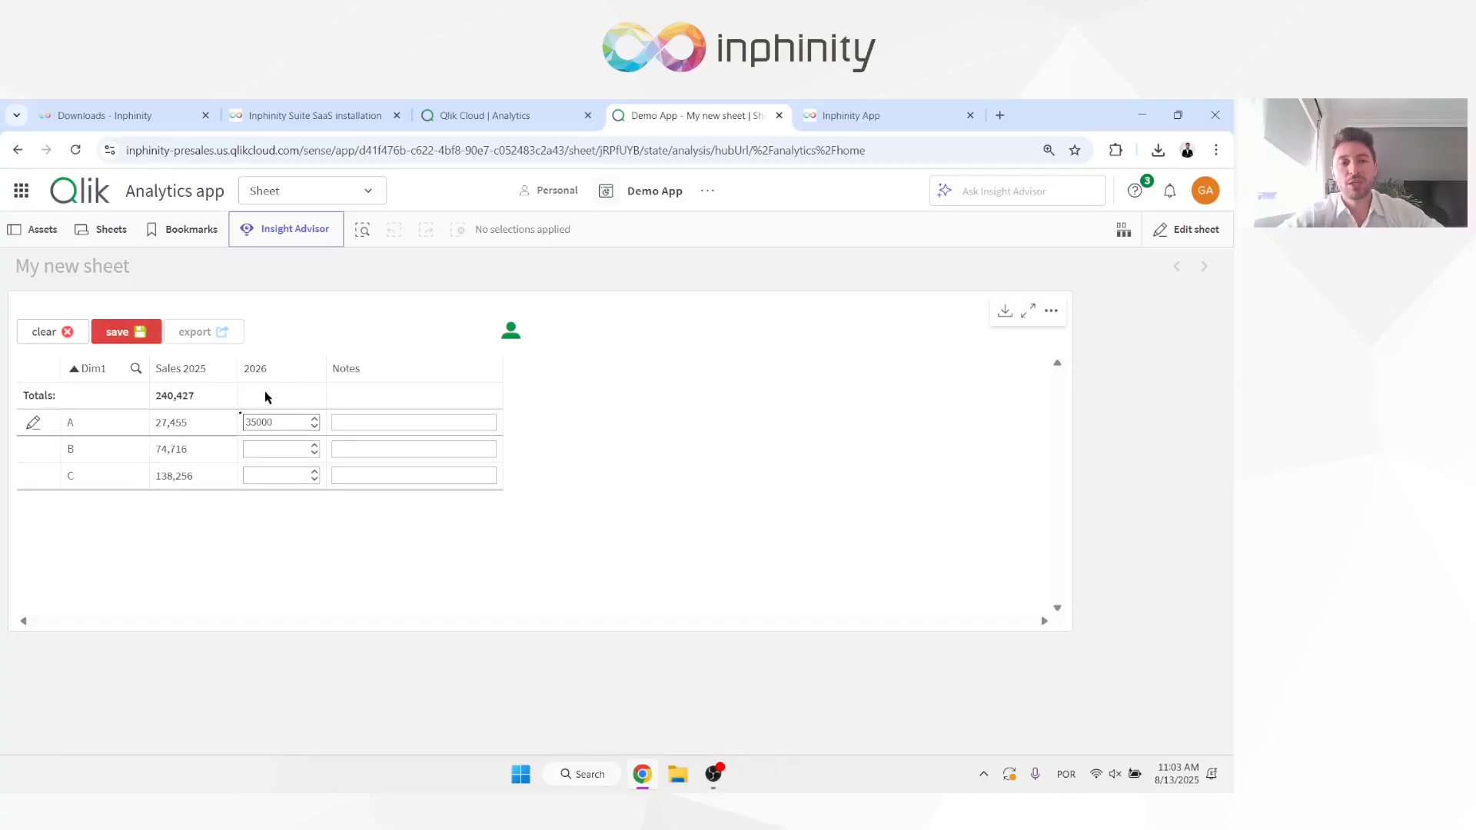
pyautogui.click(353, 423)
pyautogui.write('First')
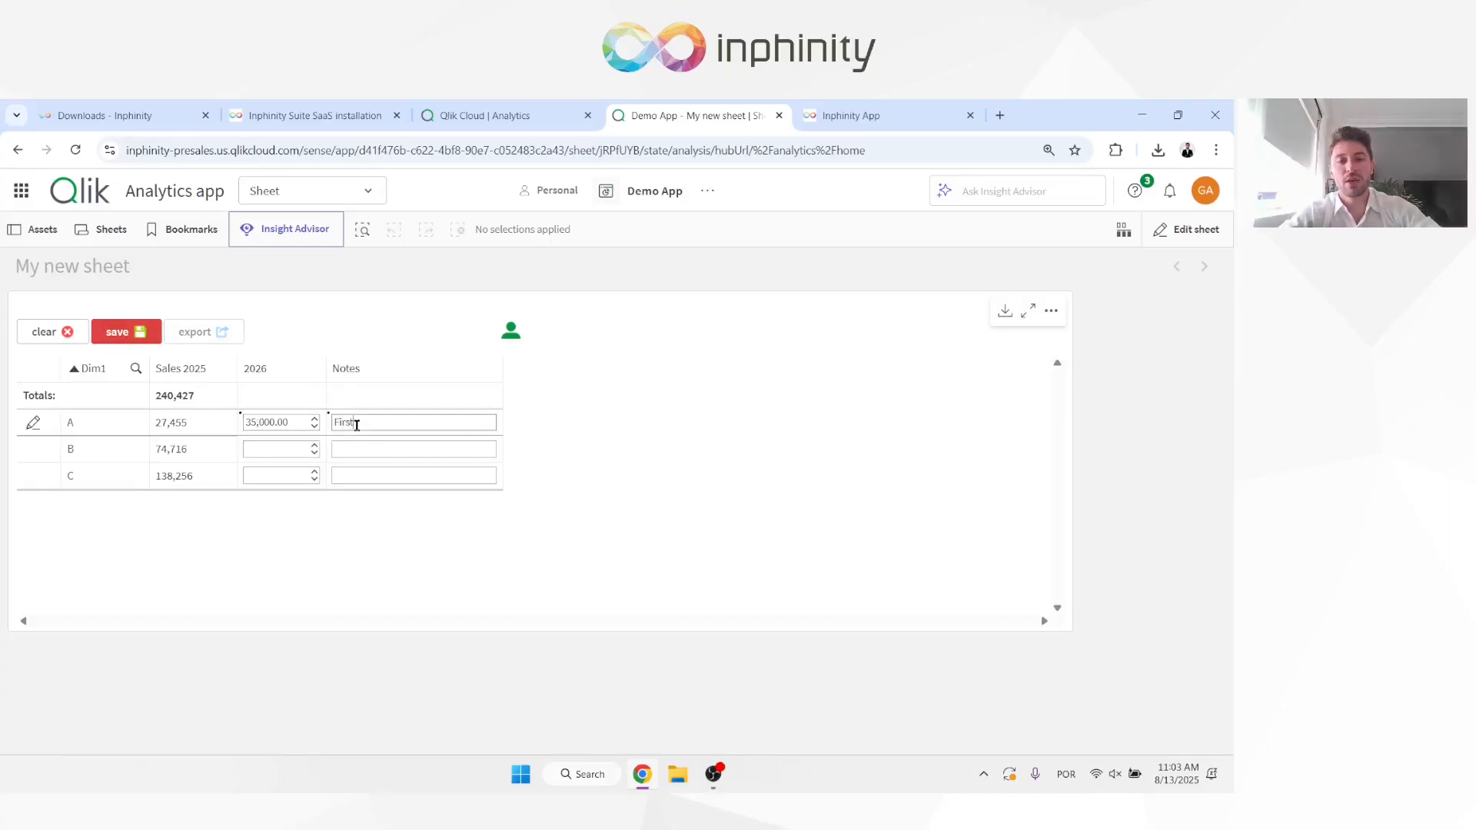
pyautogui.write(' comment')
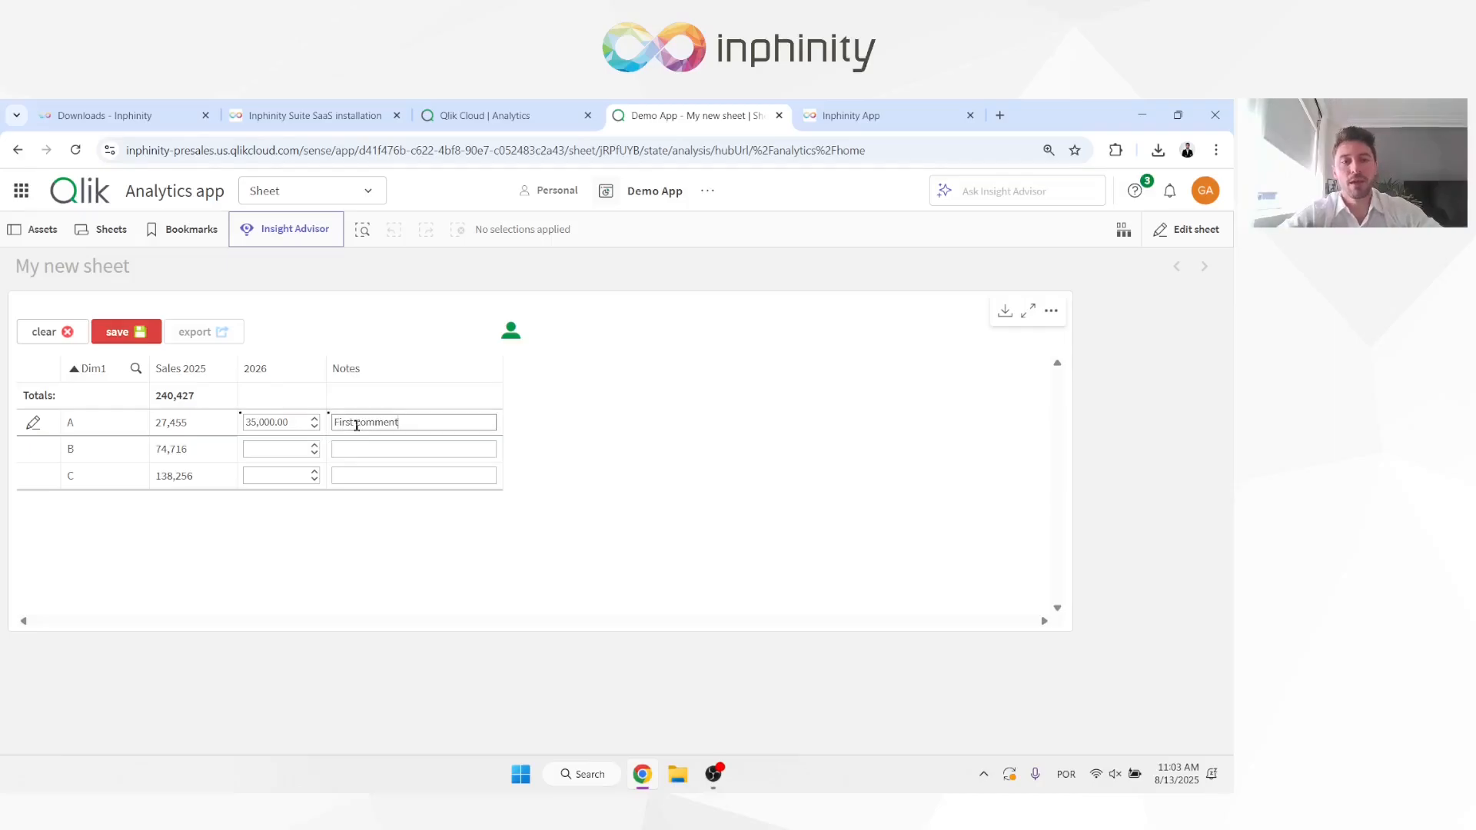
pyautogui.click(132, 337)
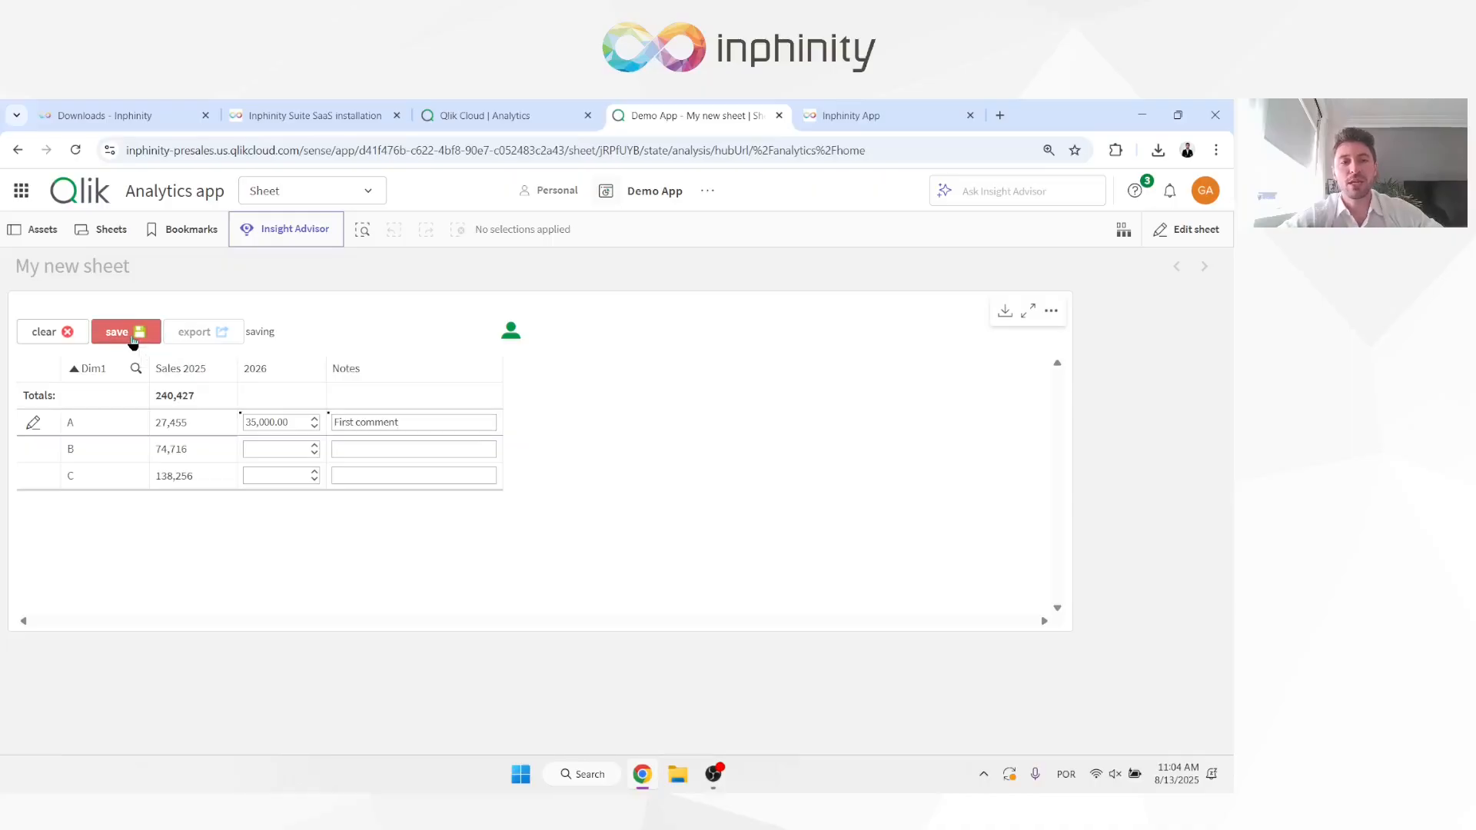
# - Download the Demo form instance's data from the Inphinity App, open the XML file to inspect the saved record, and minimize its window
pyautogui.click(852, 123)
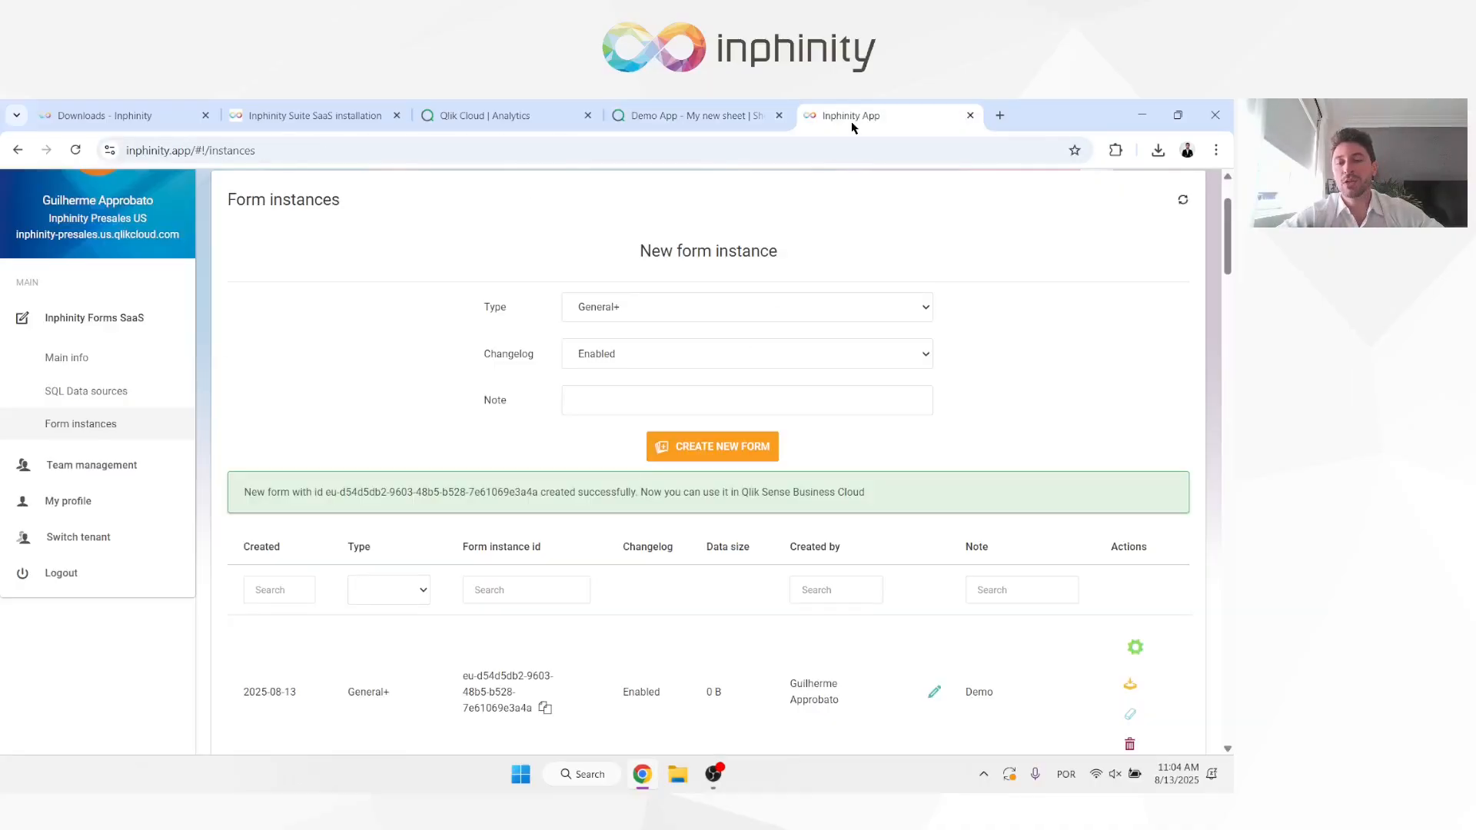
pyautogui.click(1130, 684)
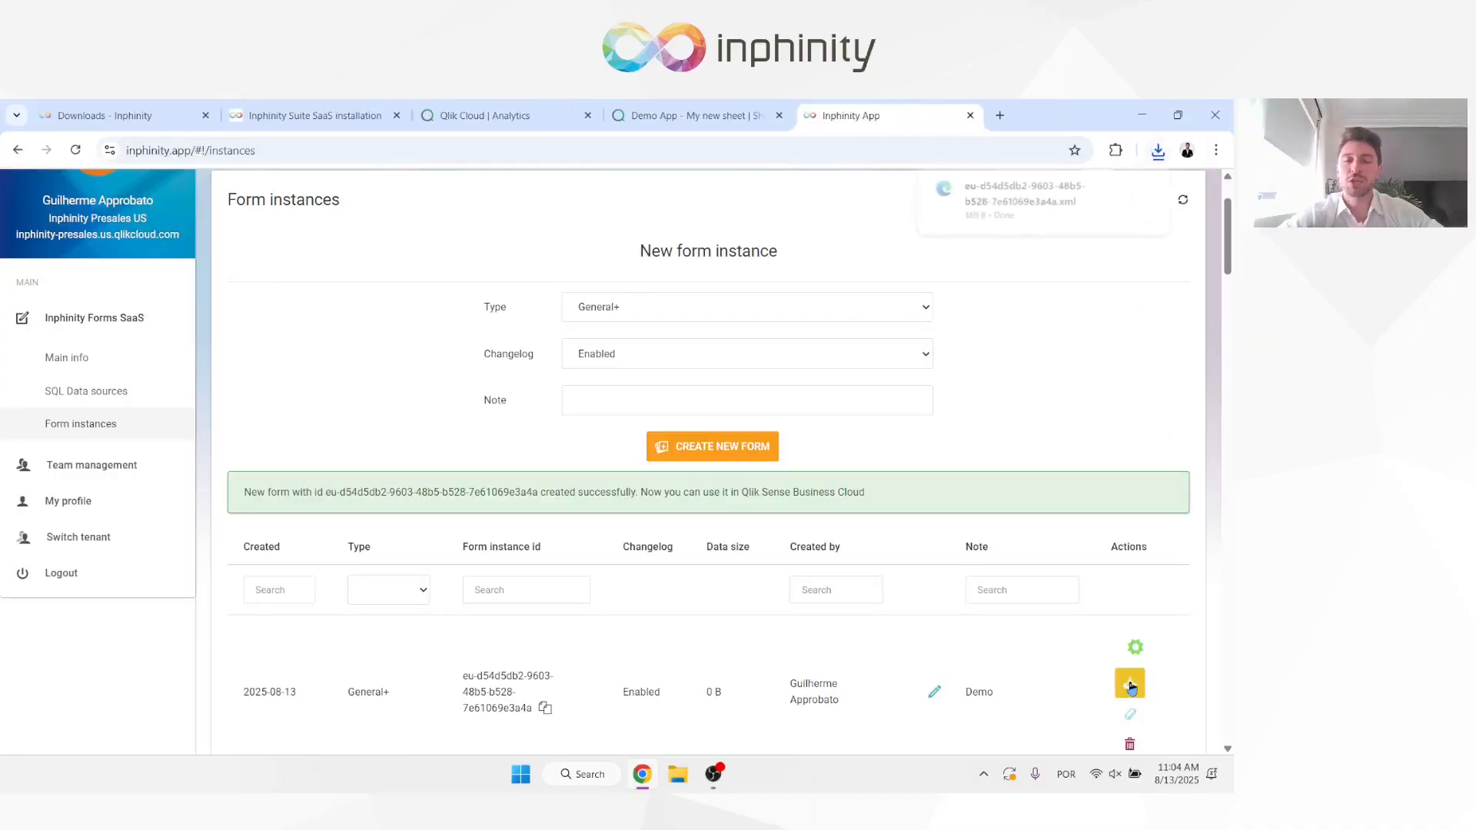
pyautogui.click(1022, 217)
pyautogui.keyDown('ctrl'); pyautogui.scroll(5, 102, 241); pyautogui.keyUp('ctrl')
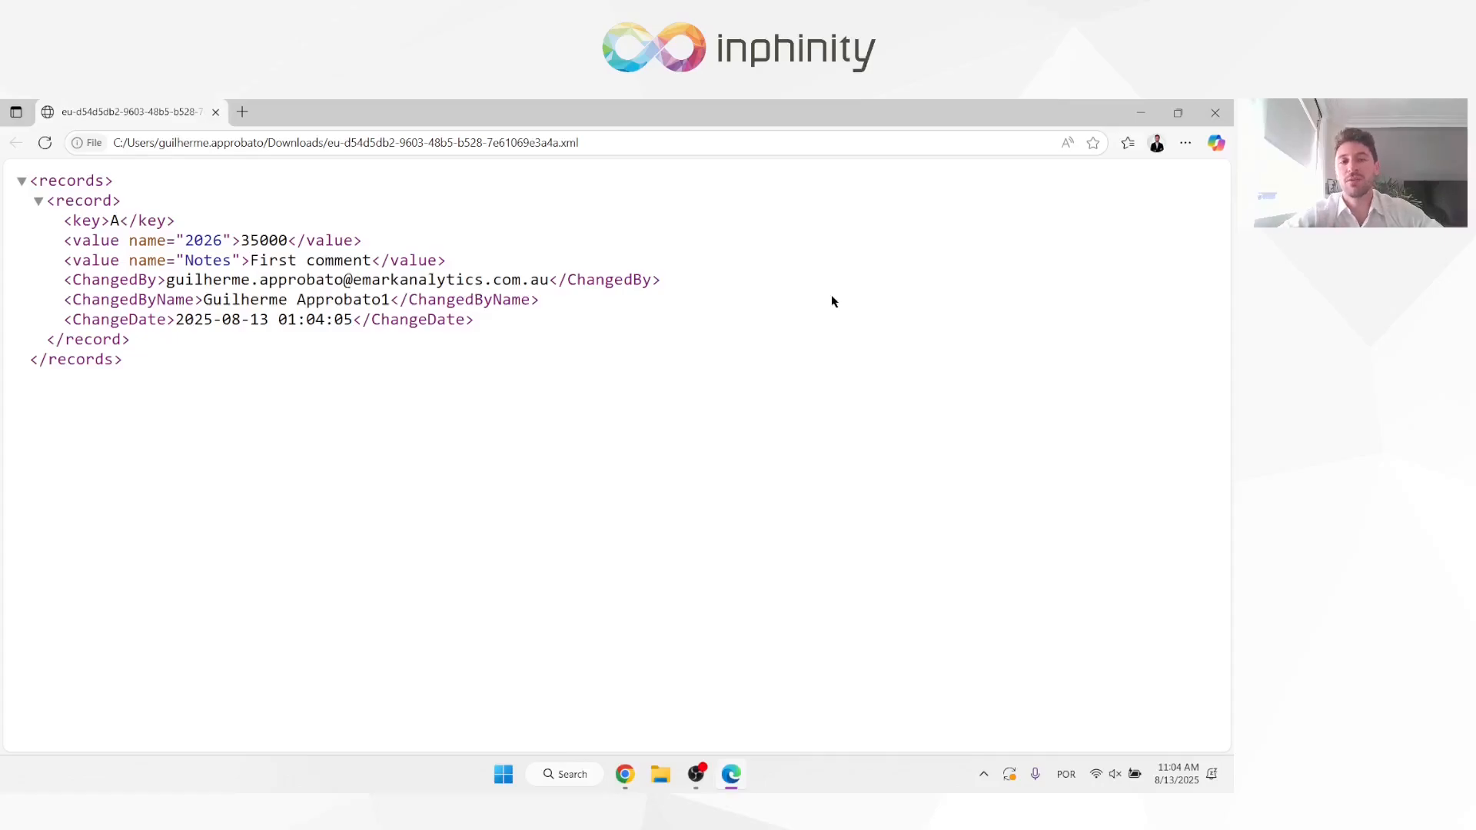
pyautogui.click(1140, 113)
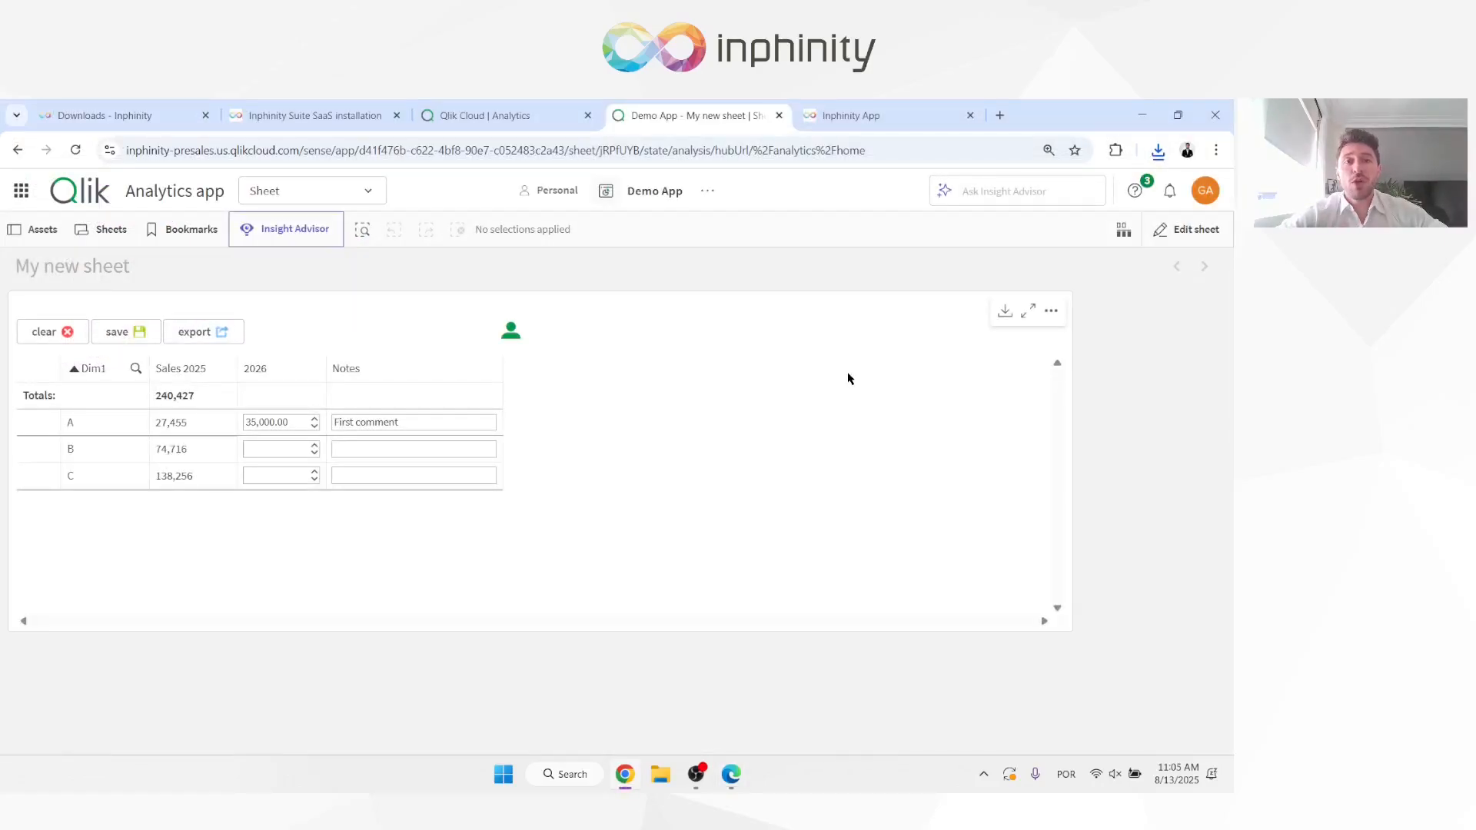